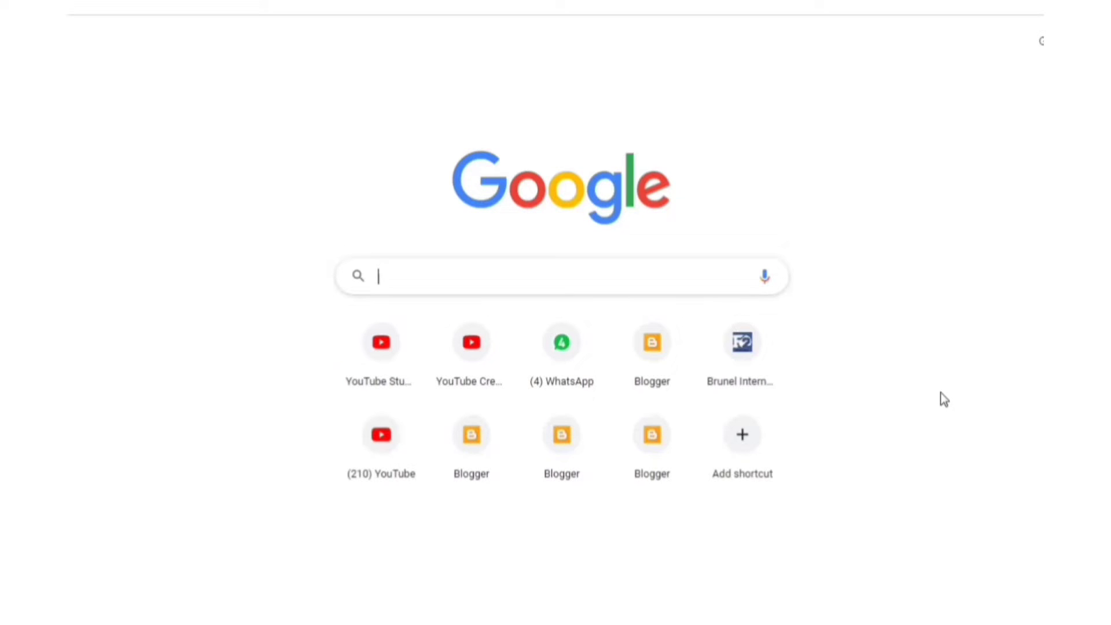
Step: Open the CSC Digital Seva dashboard from Chrome's Google search history
{"action": "left_click", "coordinate": [470, 283]}
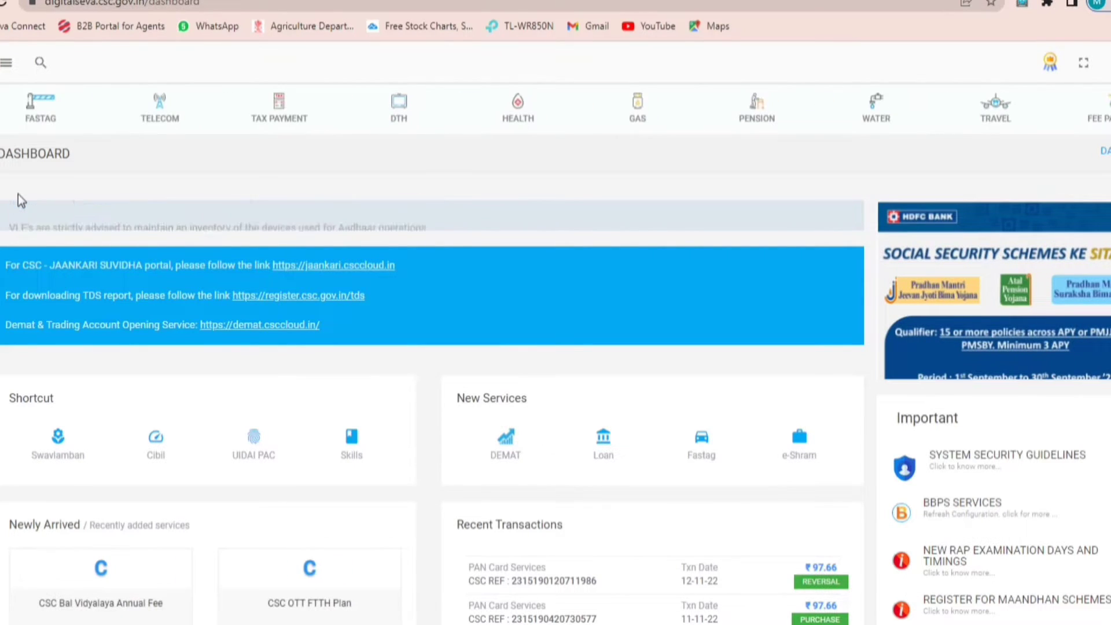
Step: Search Digital Seva for 'pan' and open PAN Card Services
{"action": "left_click", "coordinate": [41, 64]}
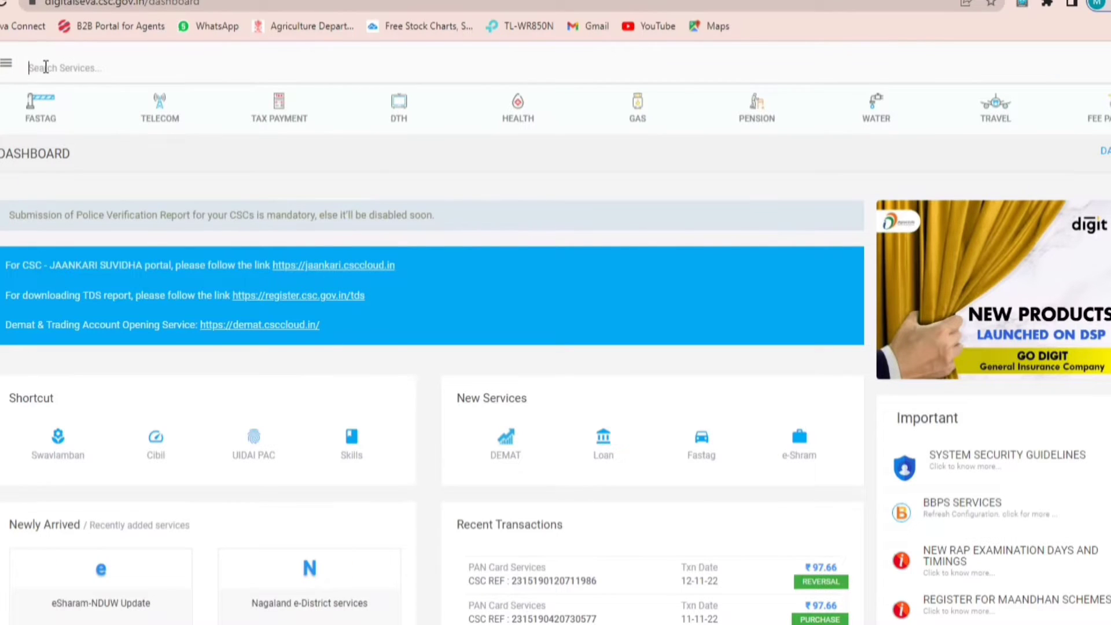
{"action": "type", "text": "pan"}
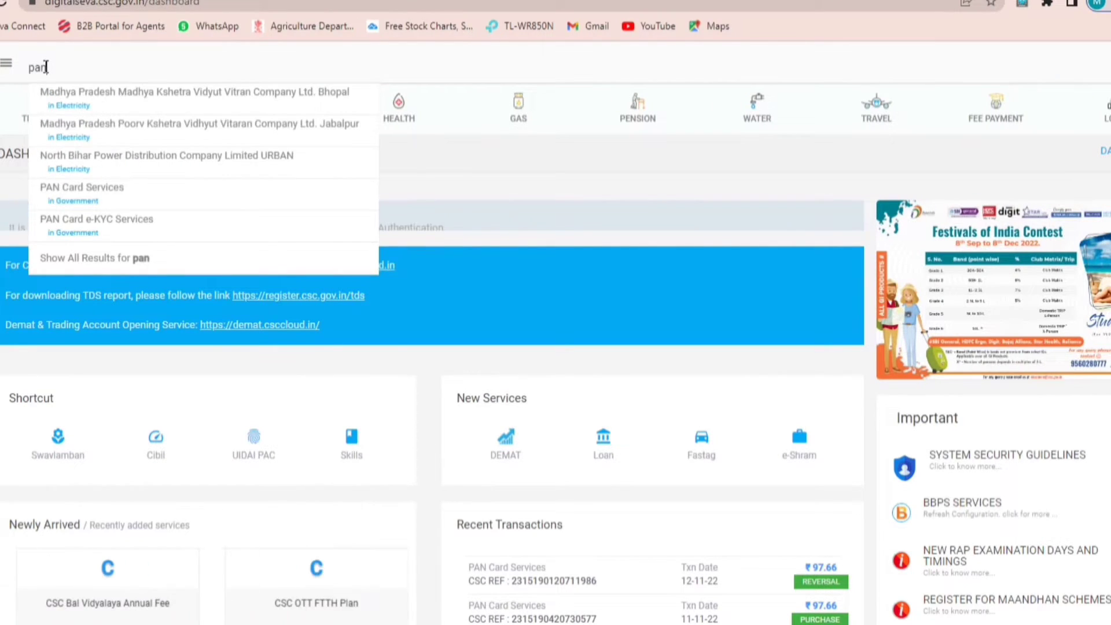
{"action": "left_click", "coordinate": [85, 198]}
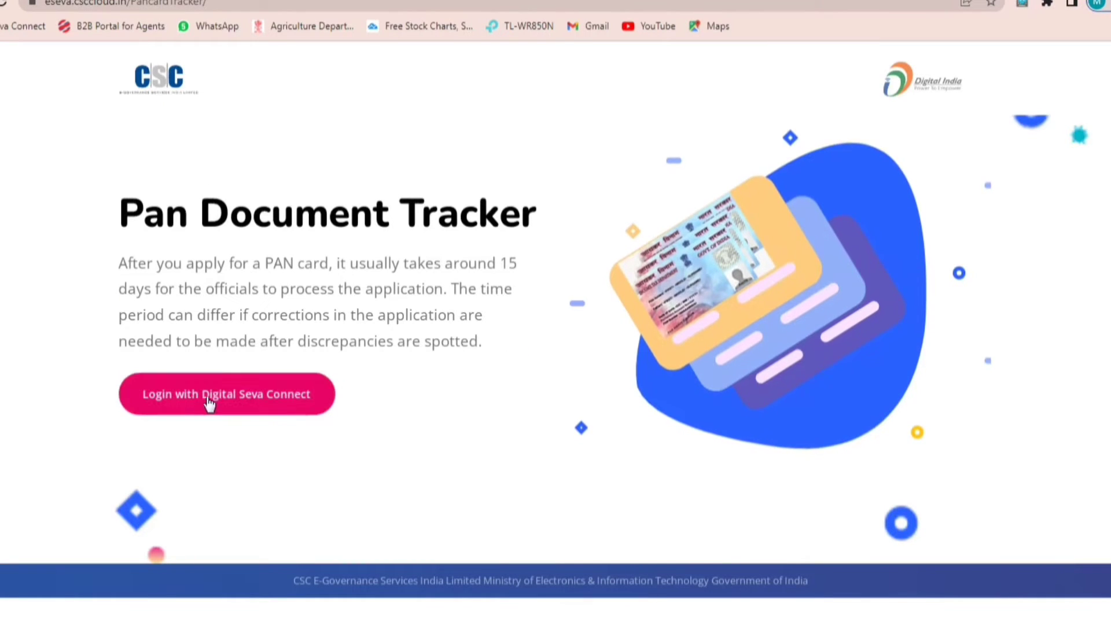
Step: Log in with Digital Seva Connect, accept the physical PAN documents declaration, and proceed
{"action": "left_click", "coordinate": [226, 399]}
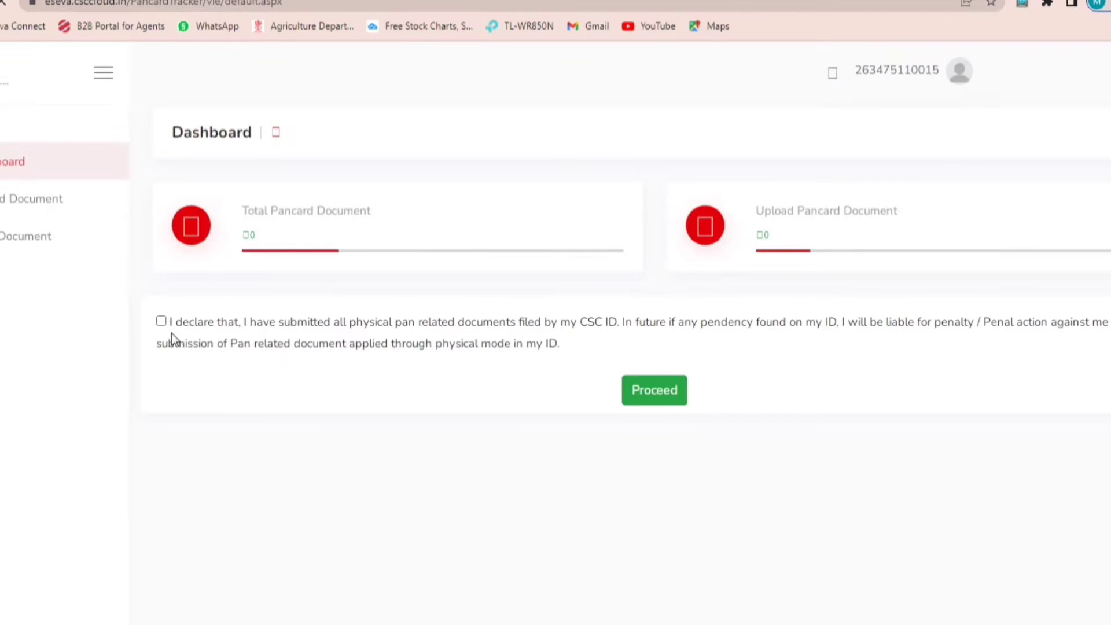
{"action": "left_click", "coordinate": [162, 323]}
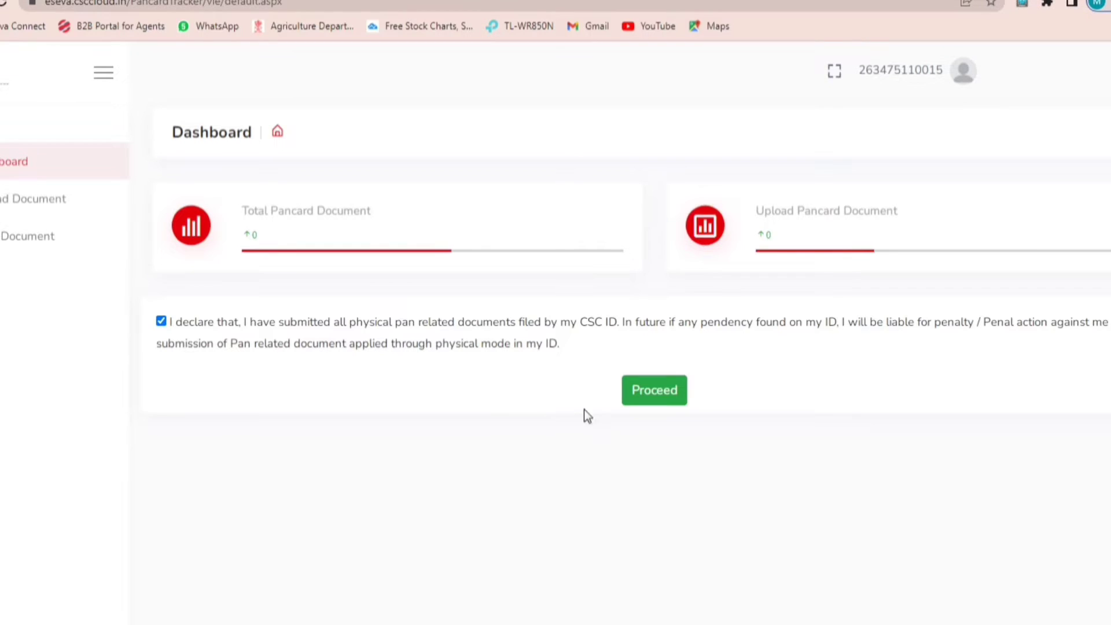
{"action": "left_click", "coordinate": [656, 402]}
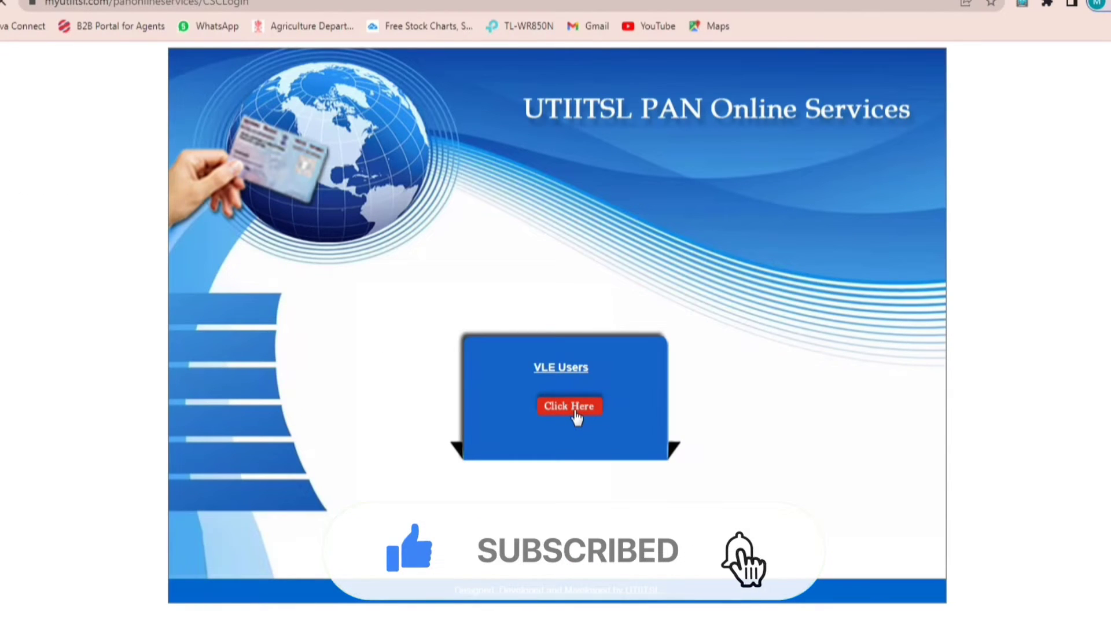
Step: Enter as a VLE user and start an Application for New PAN (Form 49A)
{"action": "left_click", "coordinate": [574, 409]}
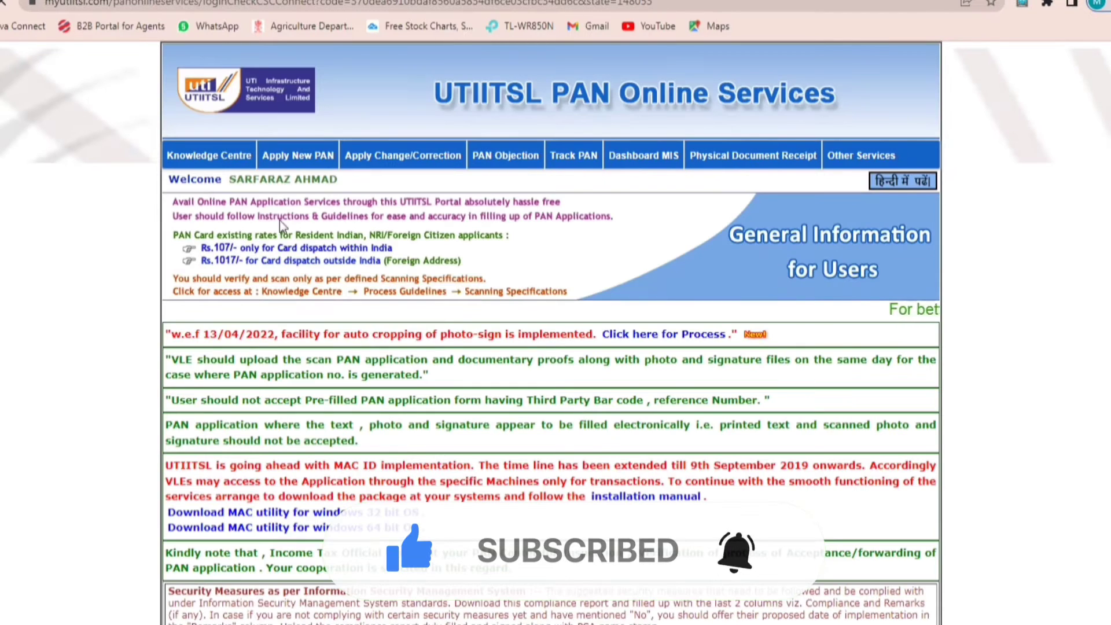
{"action": "mouse_move", "coordinate": [293, 158]}
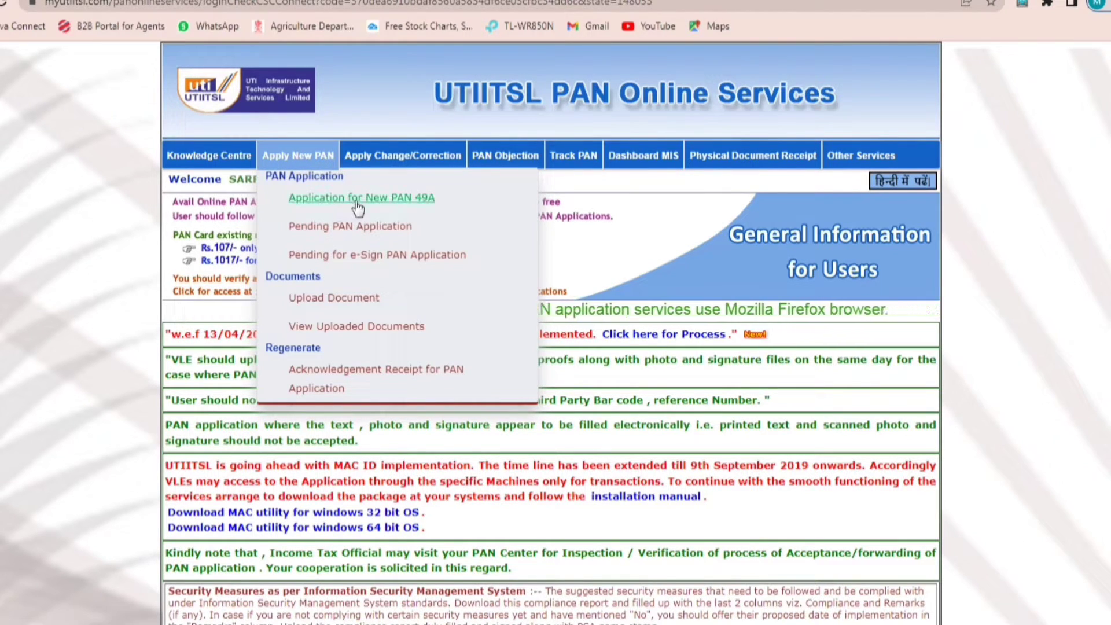
{"action": "left_click", "coordinate": [392, 205]}
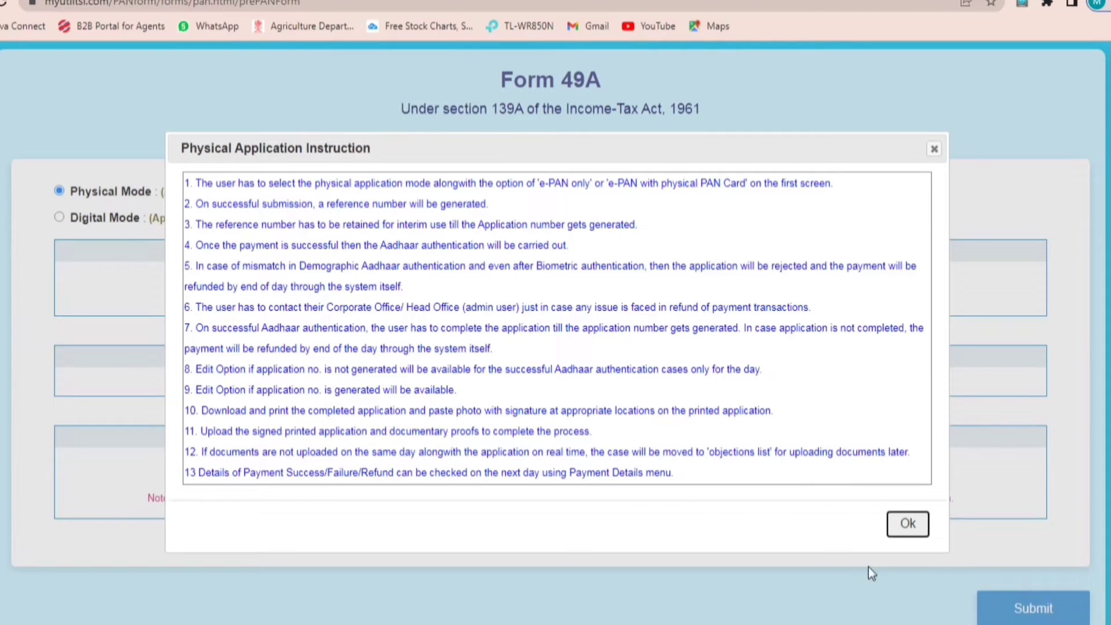
Step: Choose Individual status, No for defence/NRI, both physical PAN card and e-PAN, and submit
{"action": "left_click", "coordinate": [909, 524]}
{"action": "left_click", "coordinate": [390, 288]}
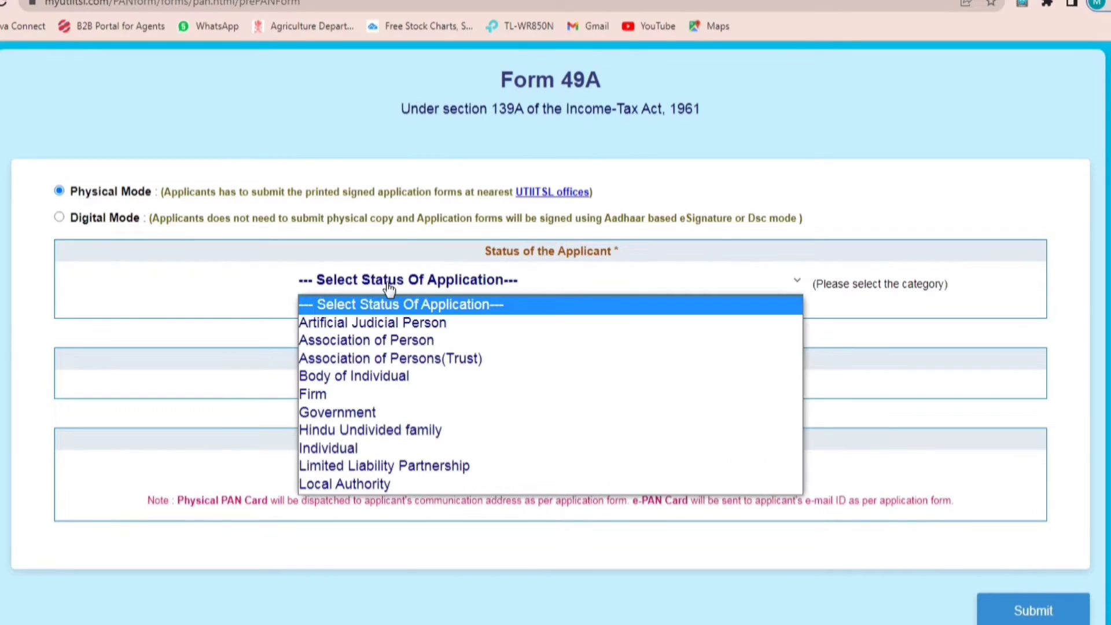
{"action": "left_click", "coordinate": [381, 450]}
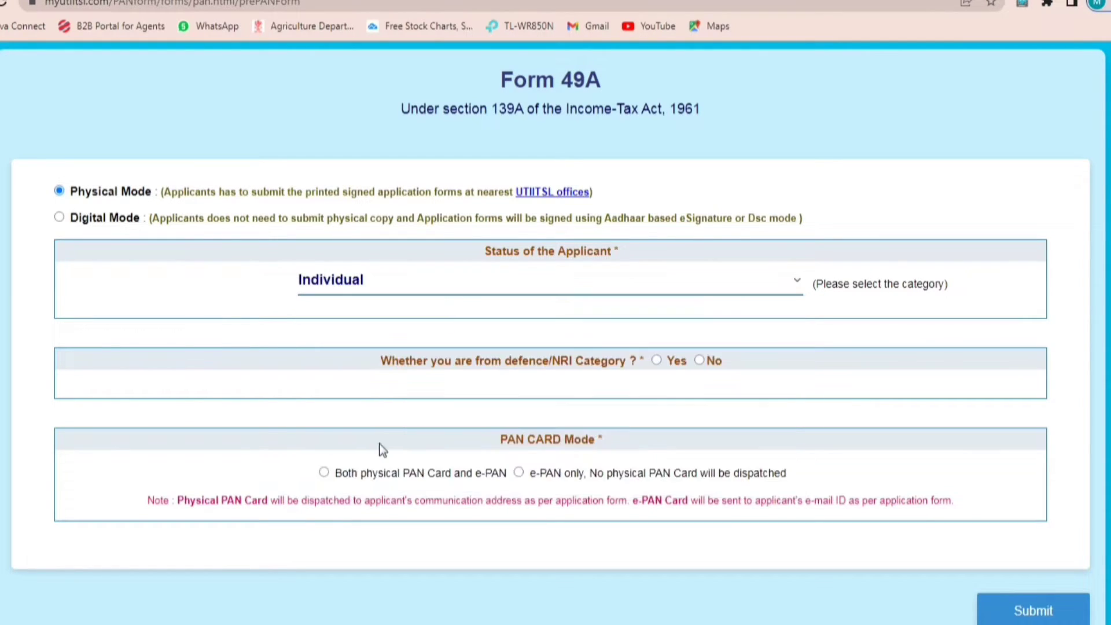
{"action": "left_click", "coordinate": [700, 361]}
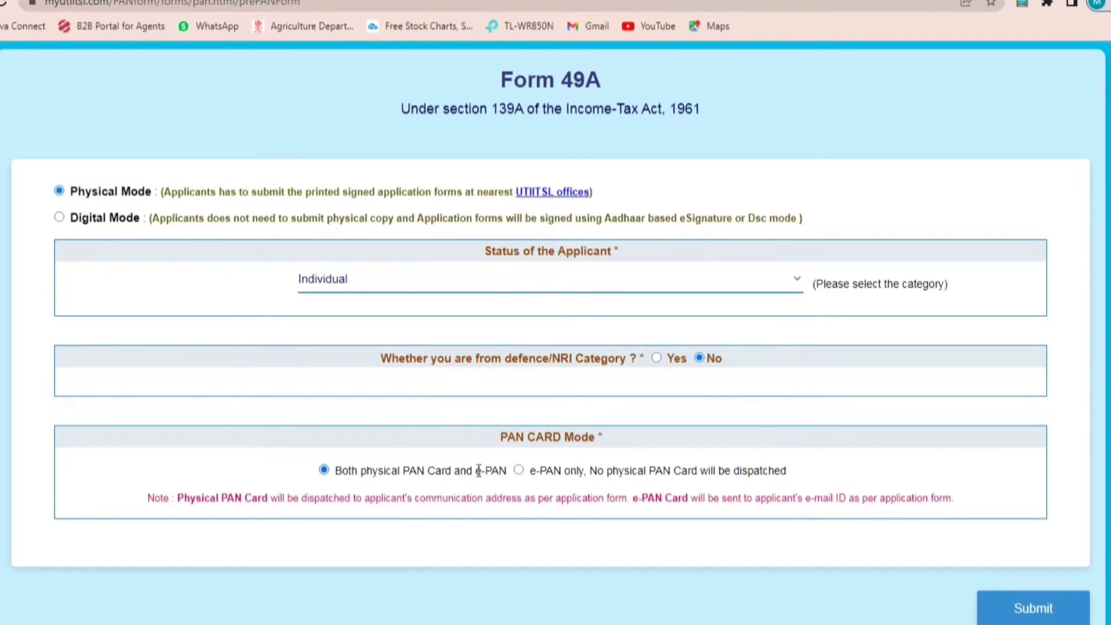
{"action": "scroll", "coordinate": [904, 541], "scroll_direction": "down", "scroll_amount": 1}
{"action": "left_click", "coordinate": [1055, 547]}
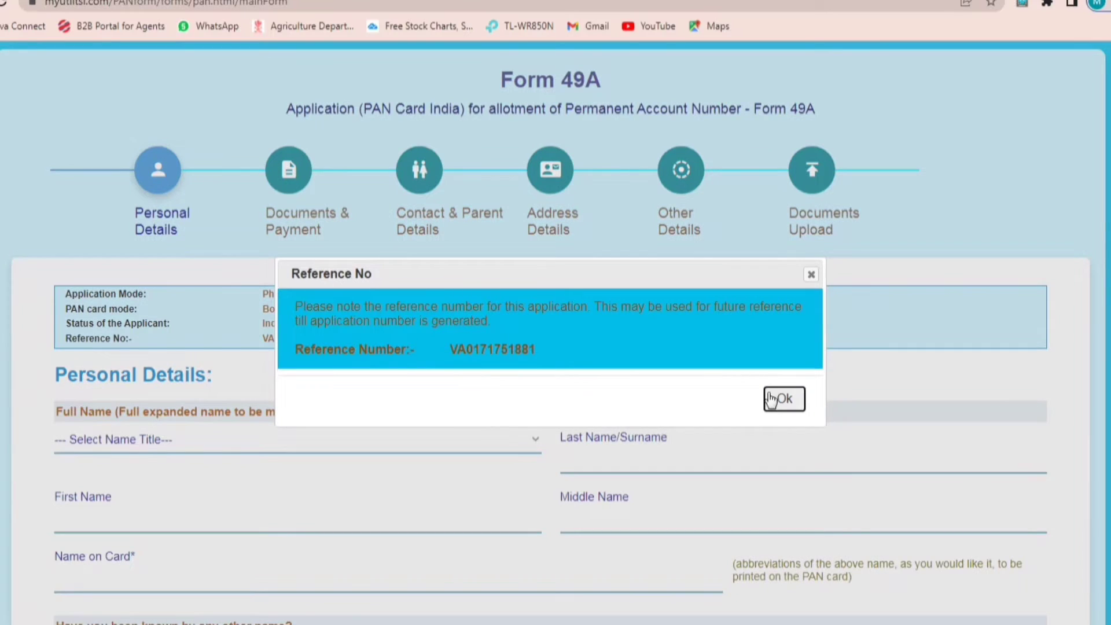
Step: Note the application reference number and set the name title to SHRI
{"action": "left_click_drag", "start_coordinate": [539, 349], "coordinate": [441, 352]}
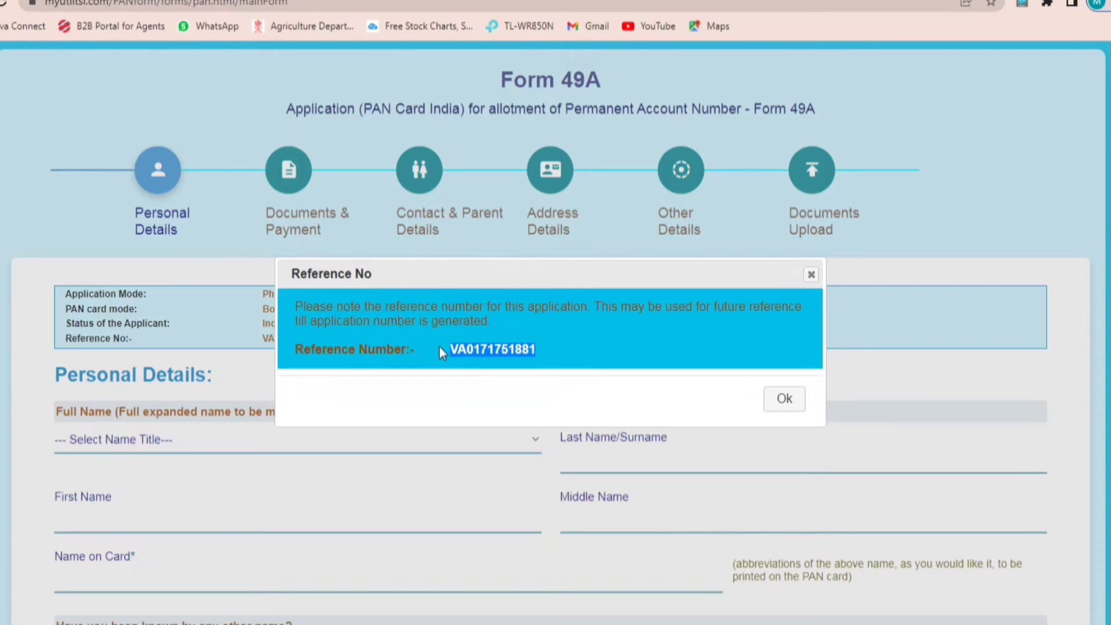
{"action": "left_click", "coordinate": [783, 401]}
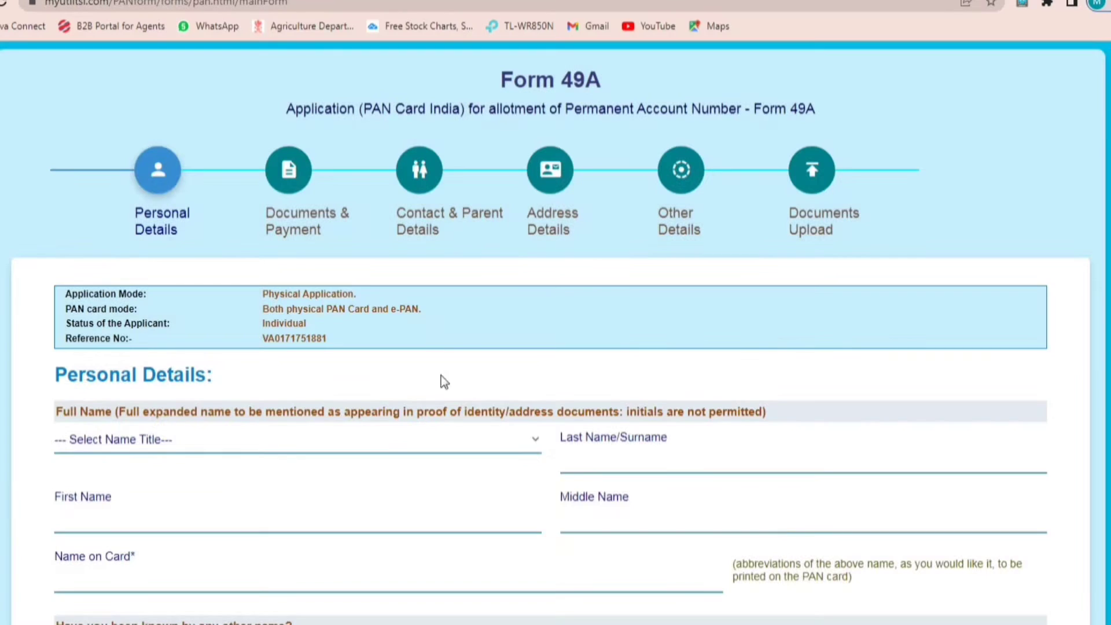
{"action": "left_click", "coordinate": [155, 447]}
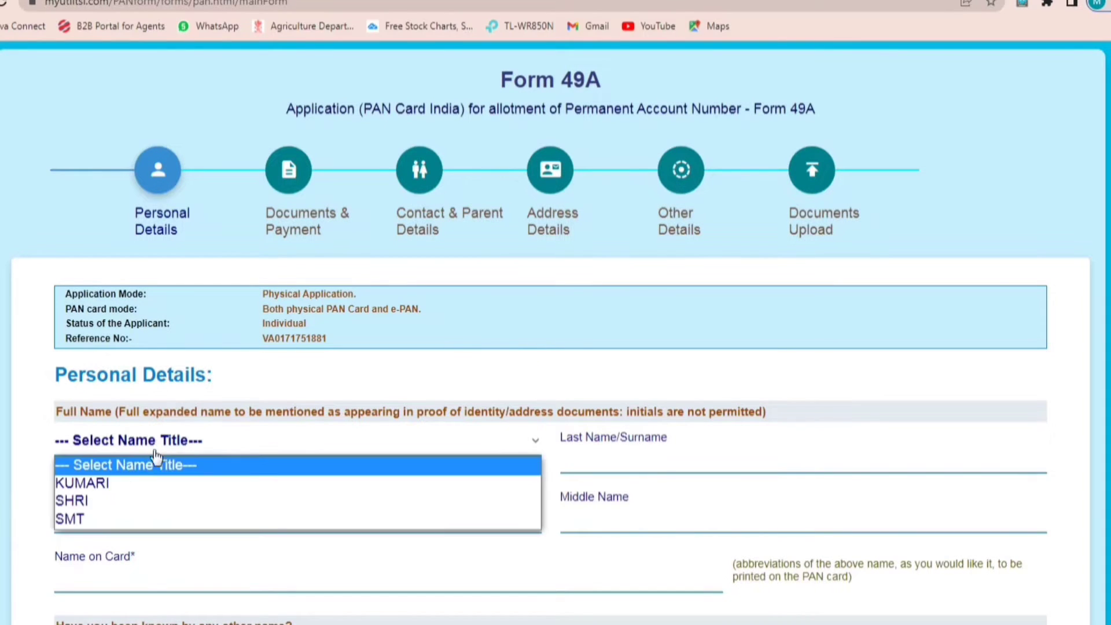
{"action": "left_click", "coordinate": [91, 501]}
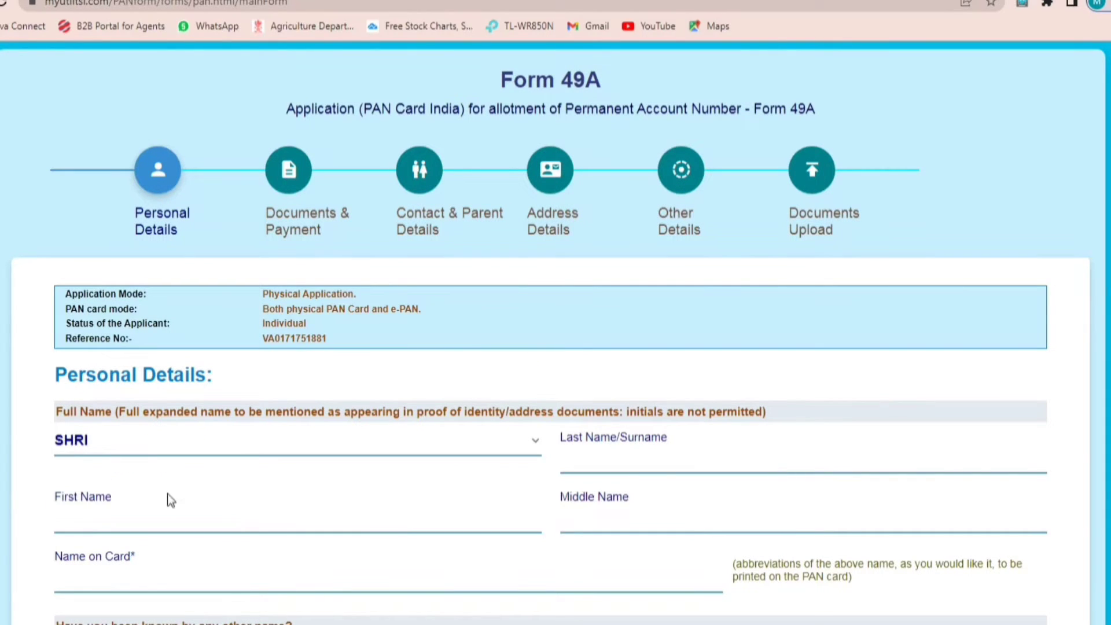
Step: Enter the applicant's surname and first name, then check the name printed on the card
{"action": "left_click", "coordinate": [681, 458]}
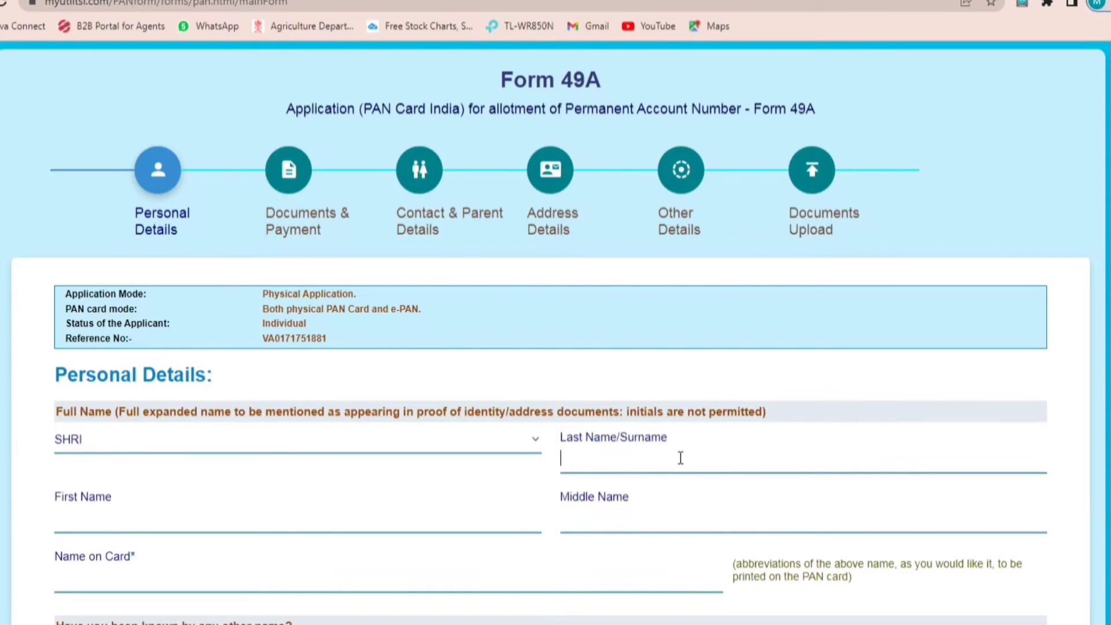
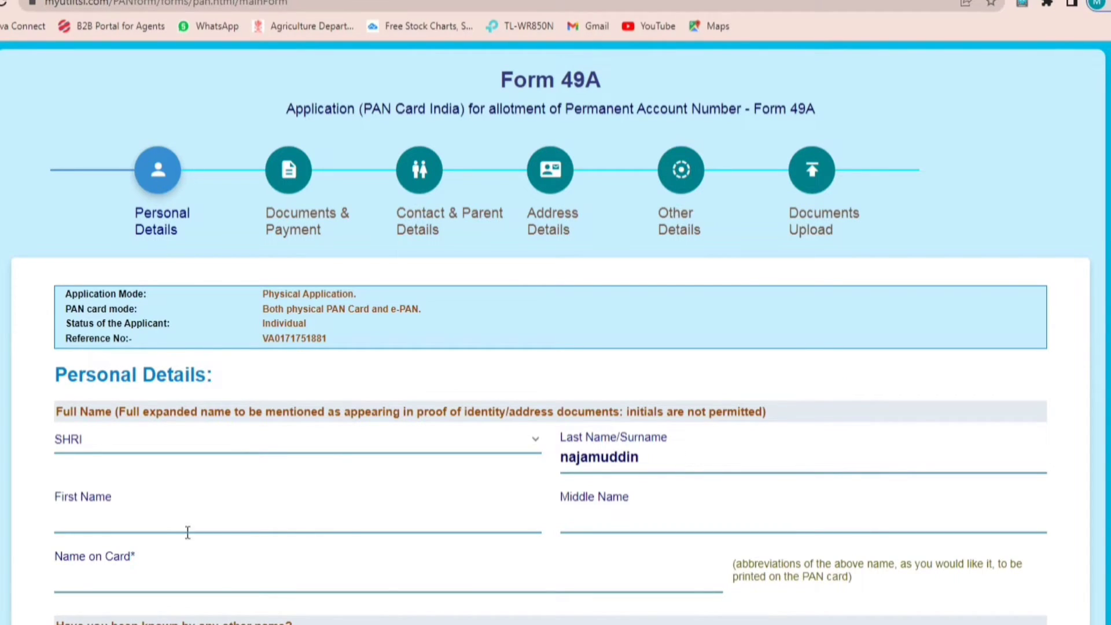
{"action": "left_click", "coordinate": [160, 525]}
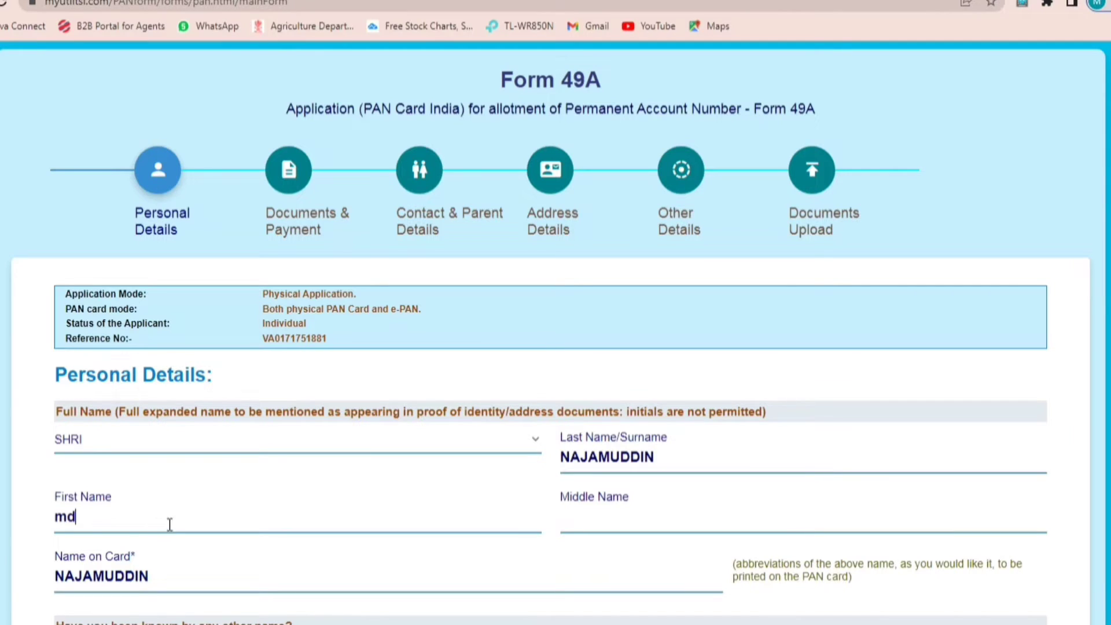
{"action": "left_click", "coordinate": [692, 562]}
{"action": "scroll", "coordinate": [515, 543], "scroll_direction": "down", "scroll_amount": 4}
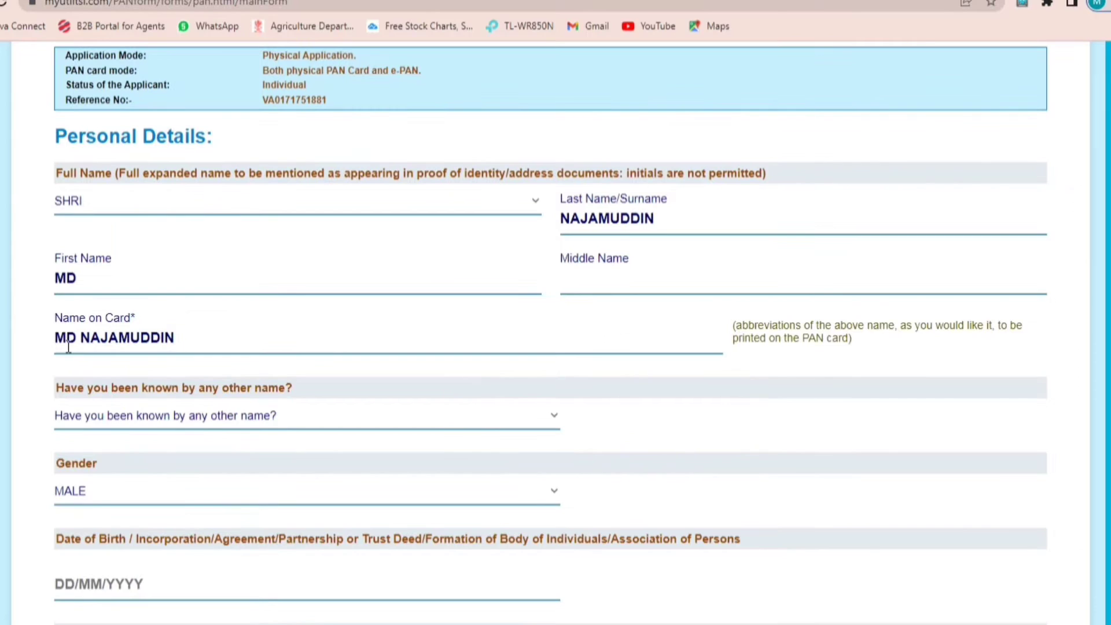
{"action": "left_click_drag", "start_coordinate": [178, 338], "coordinate": [6, 344]}
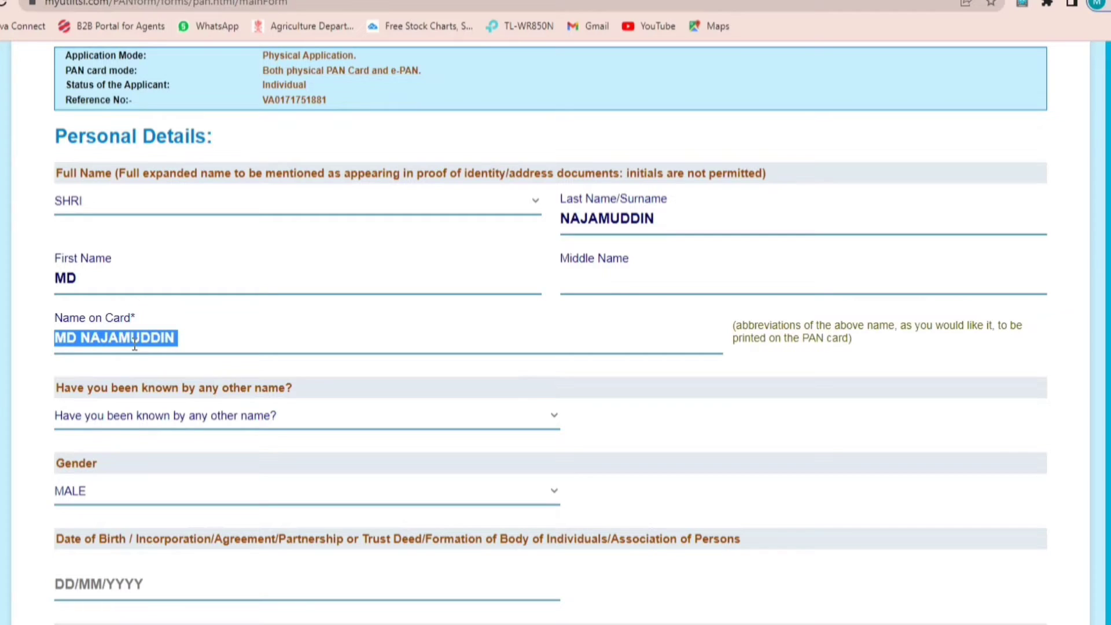
Step: Answer NO to being known by any other name
{"action": "left_click", "coordinate": [196, 421]}
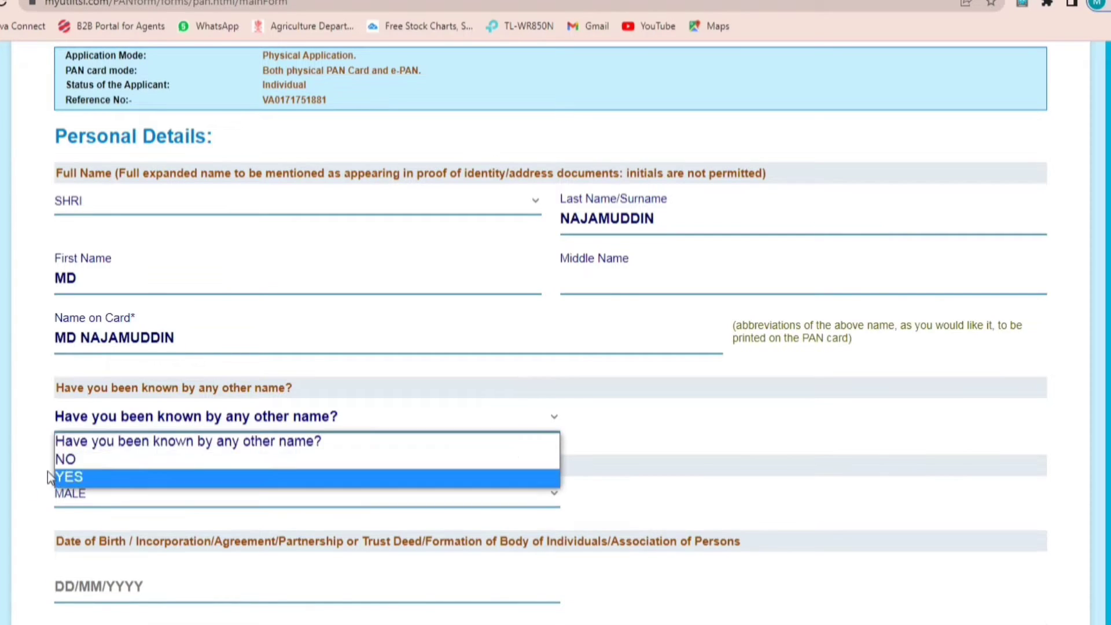
{"action": "left_click", "coordinate": [64, 460]}
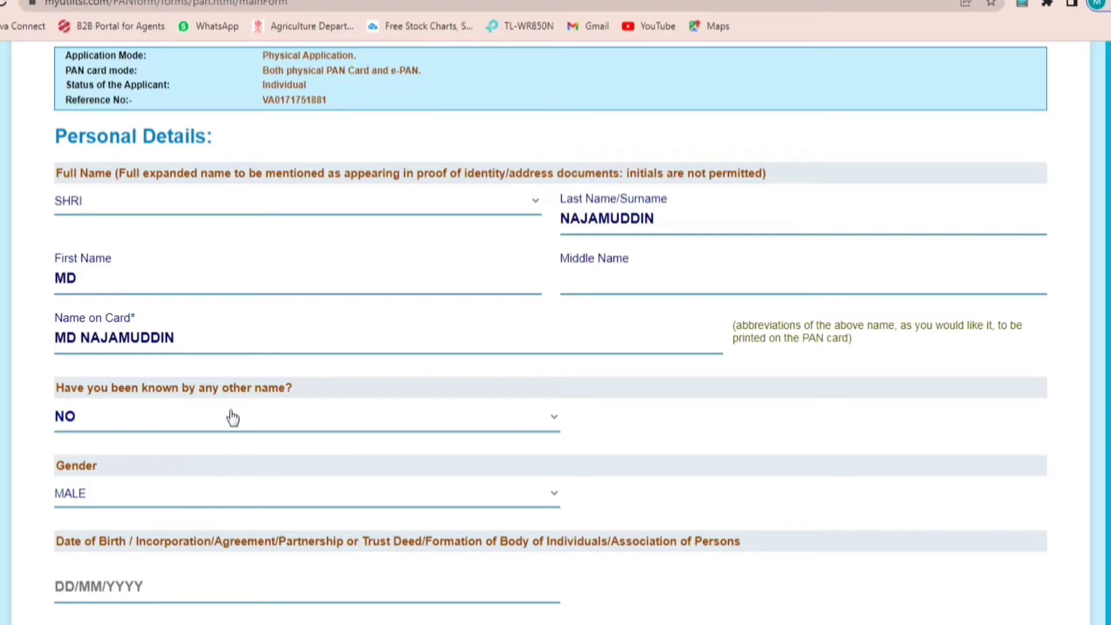
{"action": "scroll", "coordinate": [191, 463], "scroll_direction": "down", "scroll_amount": 3}
{"action": "left_click", "coordinate": [75, 431]}
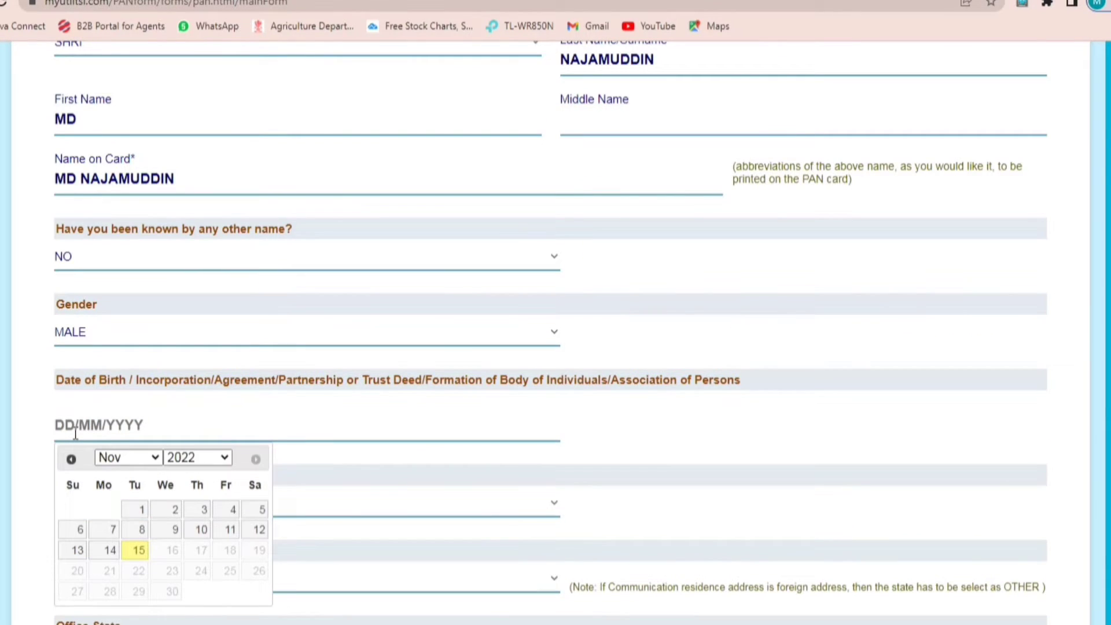
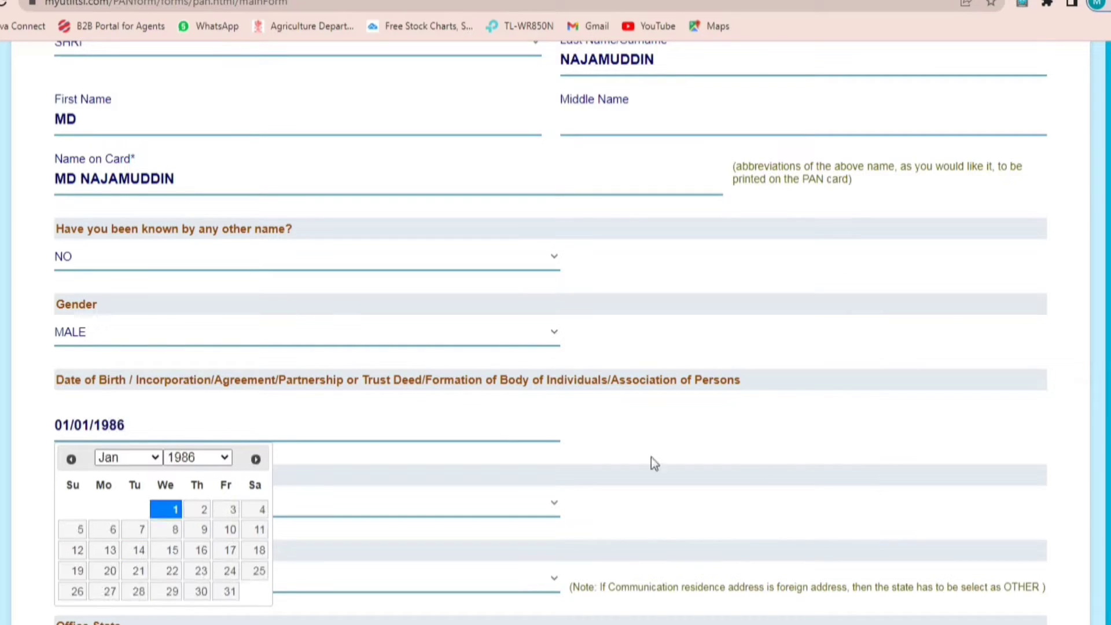
{"action": "left_click", "coordinate": [499, 460]}
{"action": "scroll", "coordinate": [499, 460], "scroll_direction": "down", "scroll_amount": 7}
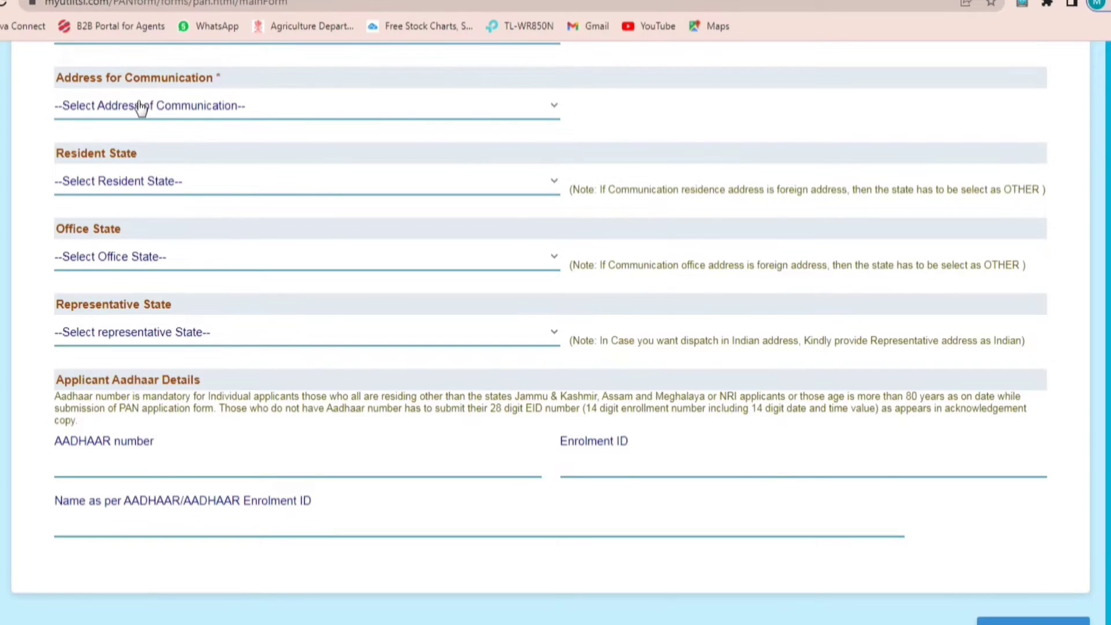
Step: Set Address for Communication to RESIDENCE and Resident State to BIHAR
{"action": "left_click", "coordinate": [140, 107]}
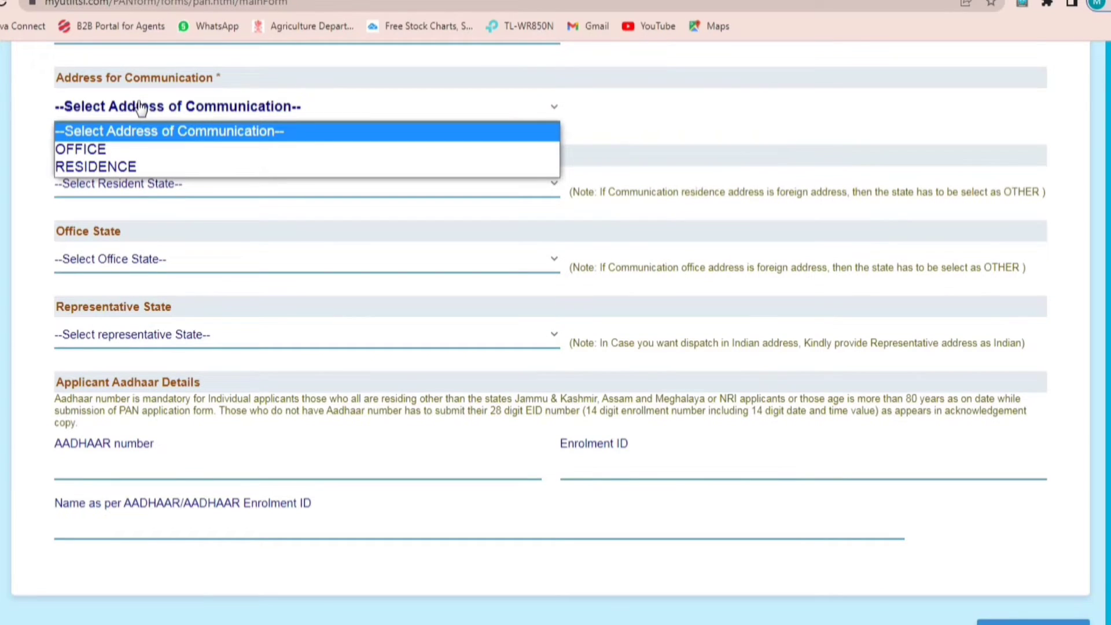
{"action": "left_click", "coordinate": [116, 169]}
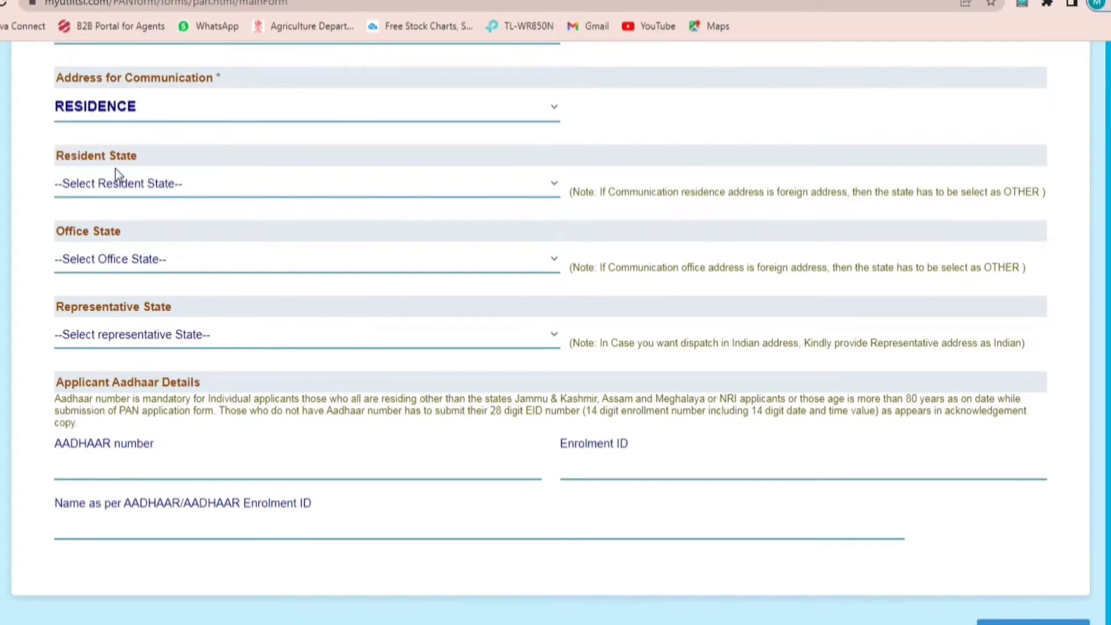
{"action": "left_click", "coordinate": [116, 182]}
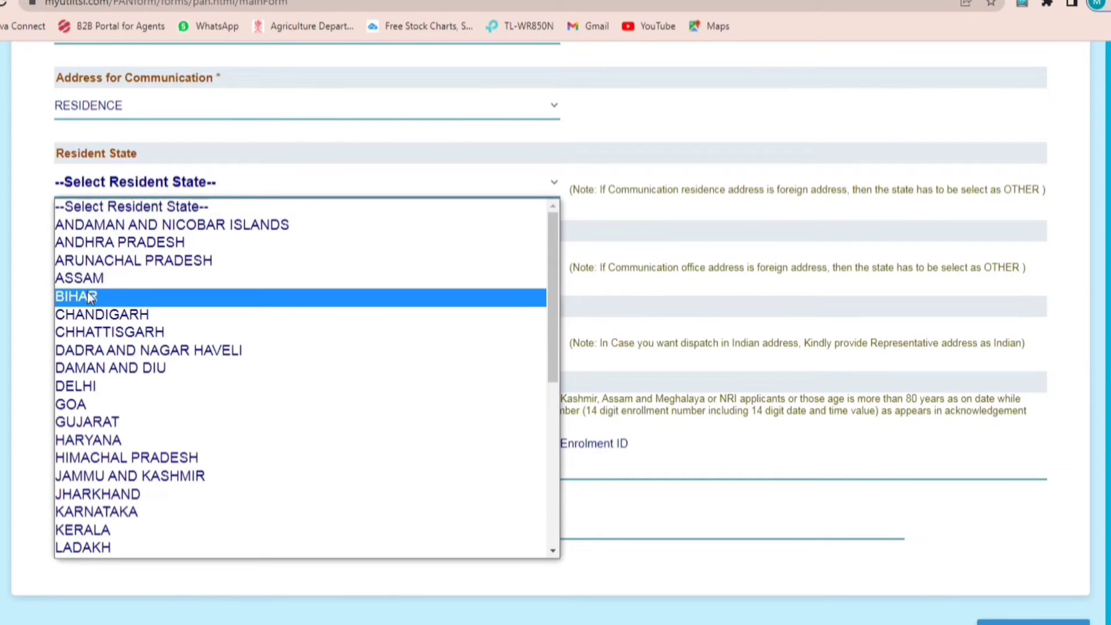
{"action": "left_click", "coordinate": [98, 296]}
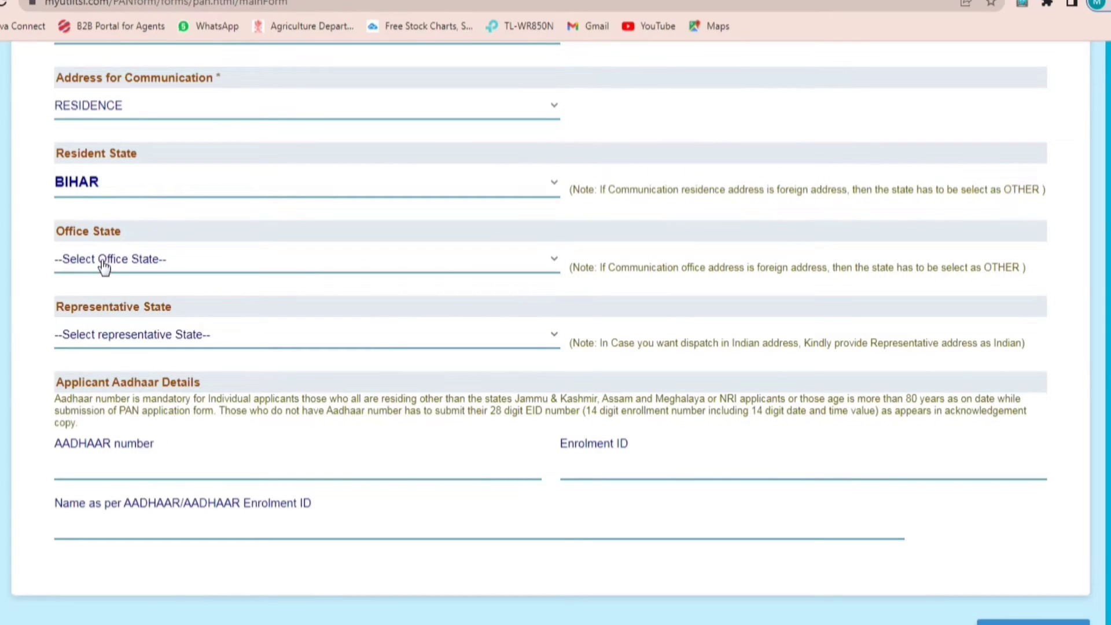
{"action": "left_click", "coordinate": [105, 266]}
{"action": "left_click", "coordinate": [104, 266]}
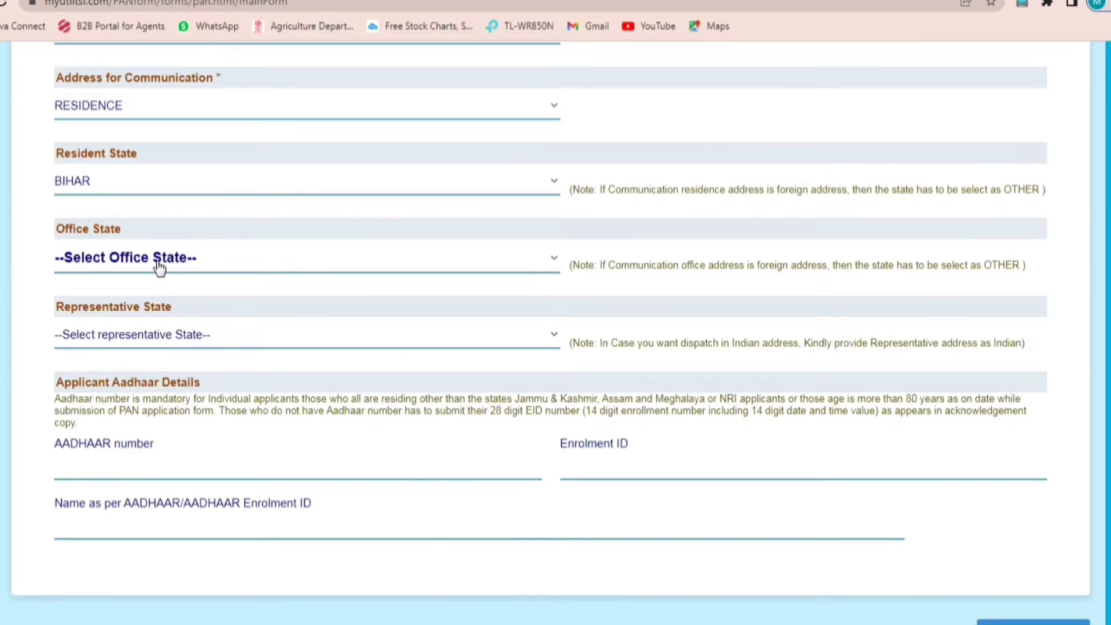
{"action": "left_click", "coordinate": [127, 466]}
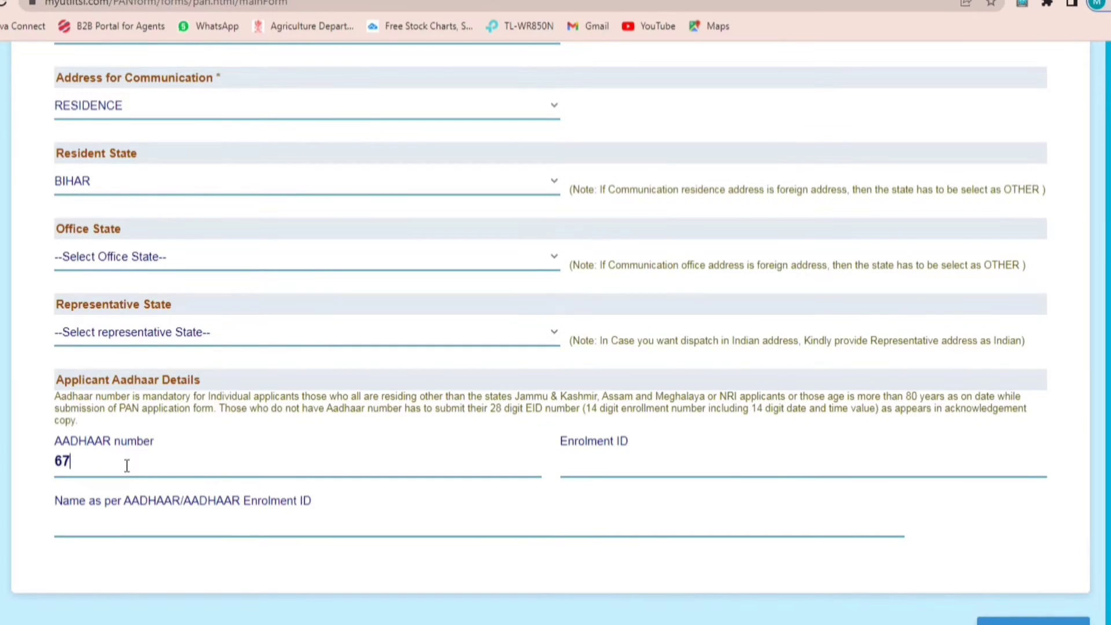
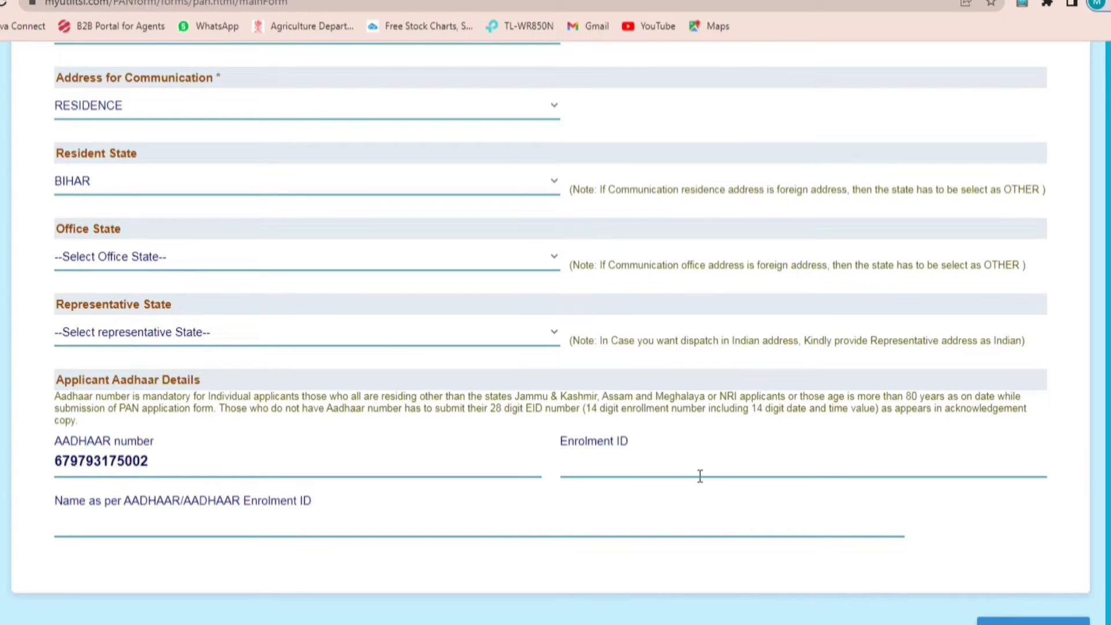
Step: Enter the Aadhaar number, confirm it in the re-entry popup, and type the Aadhaar name
{"action": "left_click", "coordinate": [683, 474]}
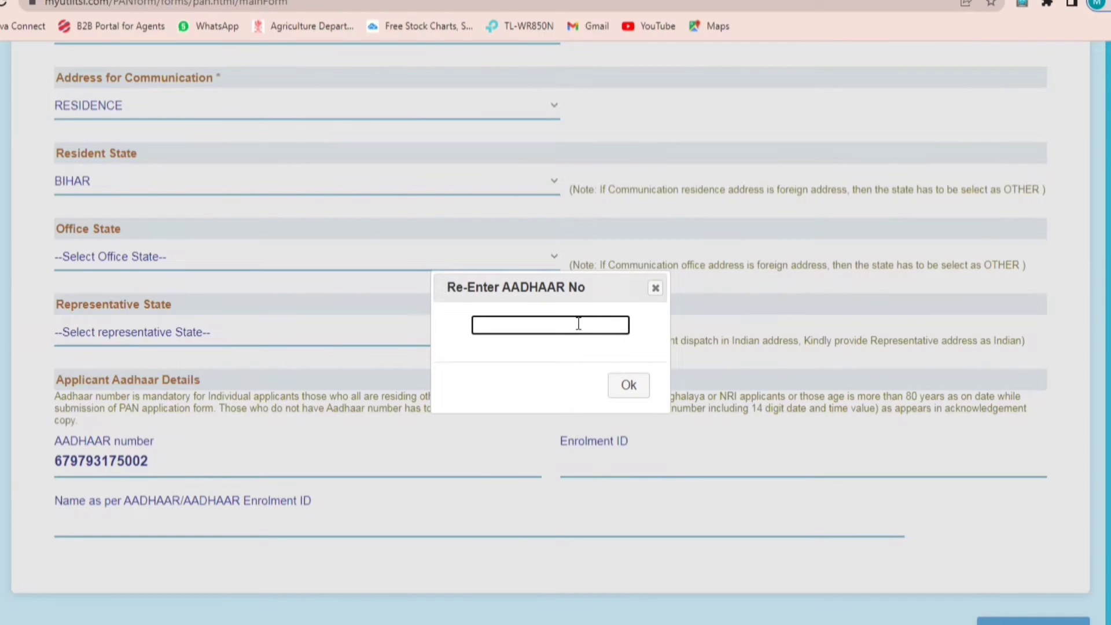
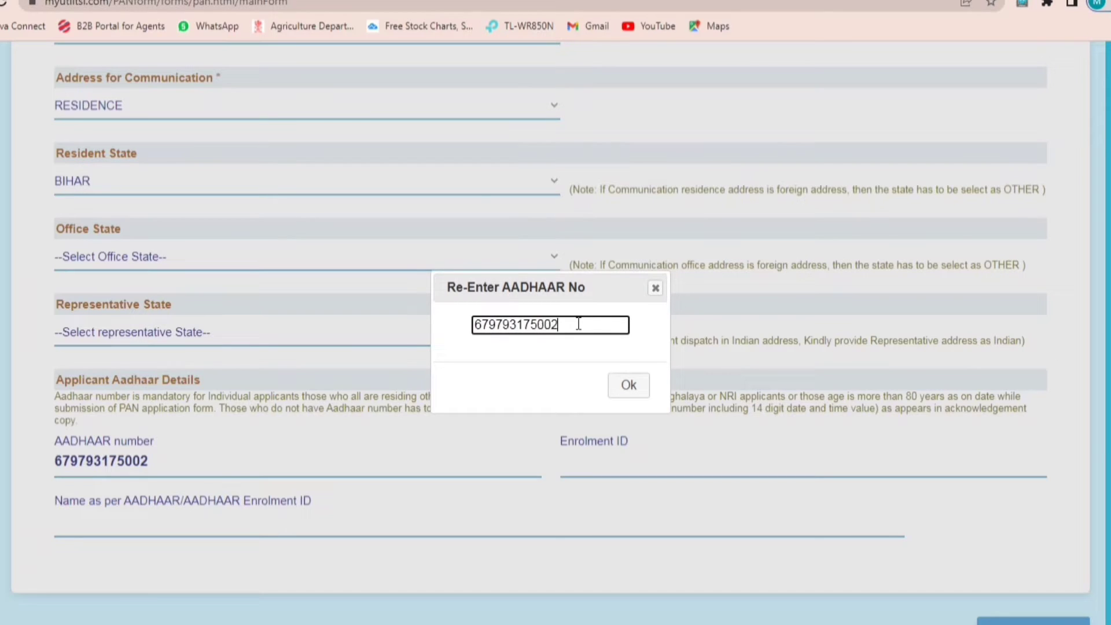
{"action": "left_click", "coordinate": [622, 390]}
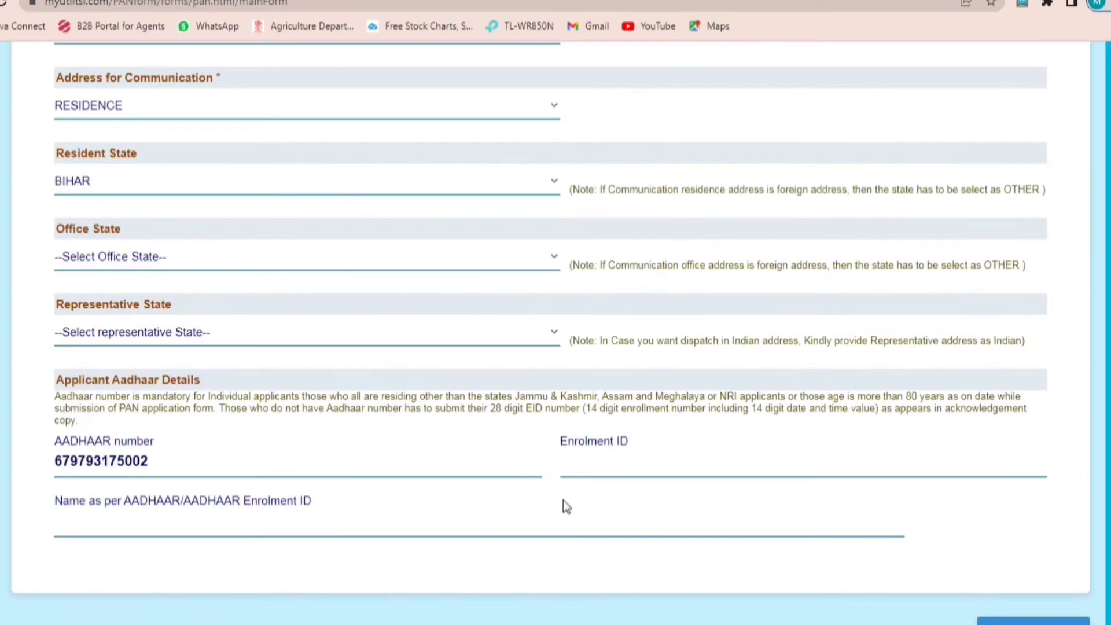
{"action": "left_click", "coordinate": [252, 525]}
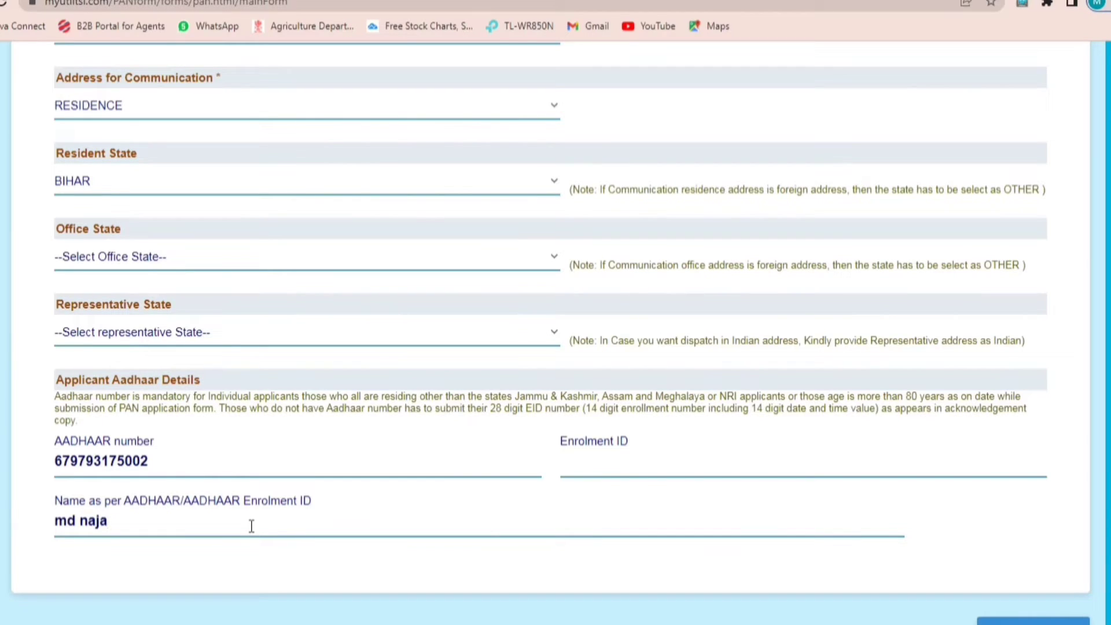
Step: Set AADHAAR Card issued by UIDAI as identity, address and birth-date proof, then go to payment
{"action": "left_click", "coordinate": [1015, 622]}
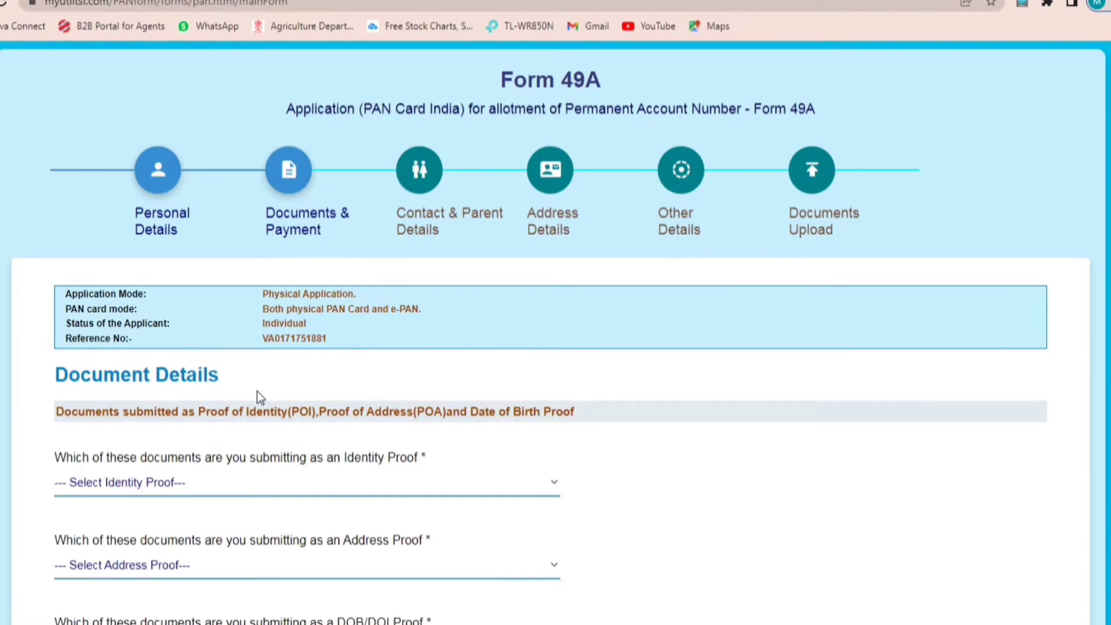
{"action": "scroll", "coordinate": [249, 394], "scroll_direction": "down", "scroll_amount": 3}
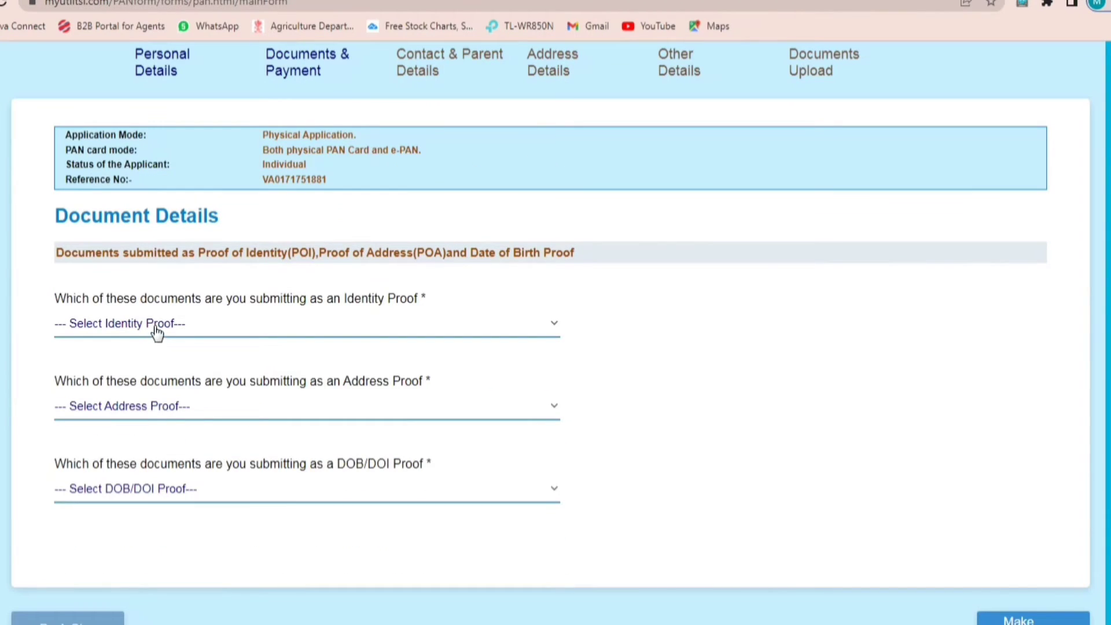
{"action": "left_click", "coordinate": [156, 327]}
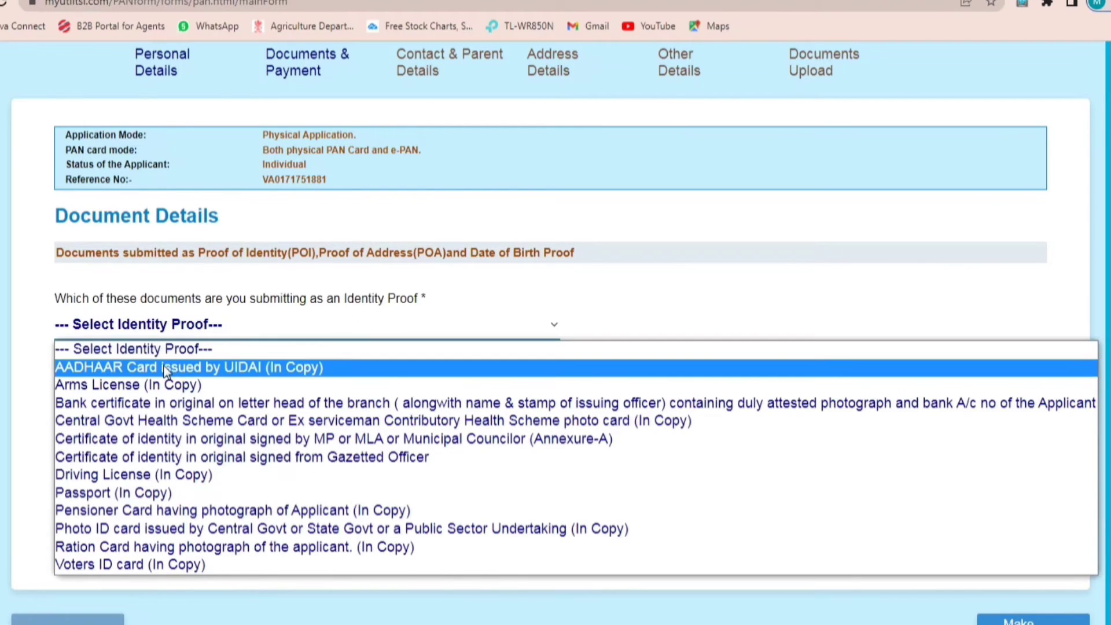
{"action": "left_click", "coordinate": [166, 368]}
{"action": "left_click", "coordinate": [151, 408]}
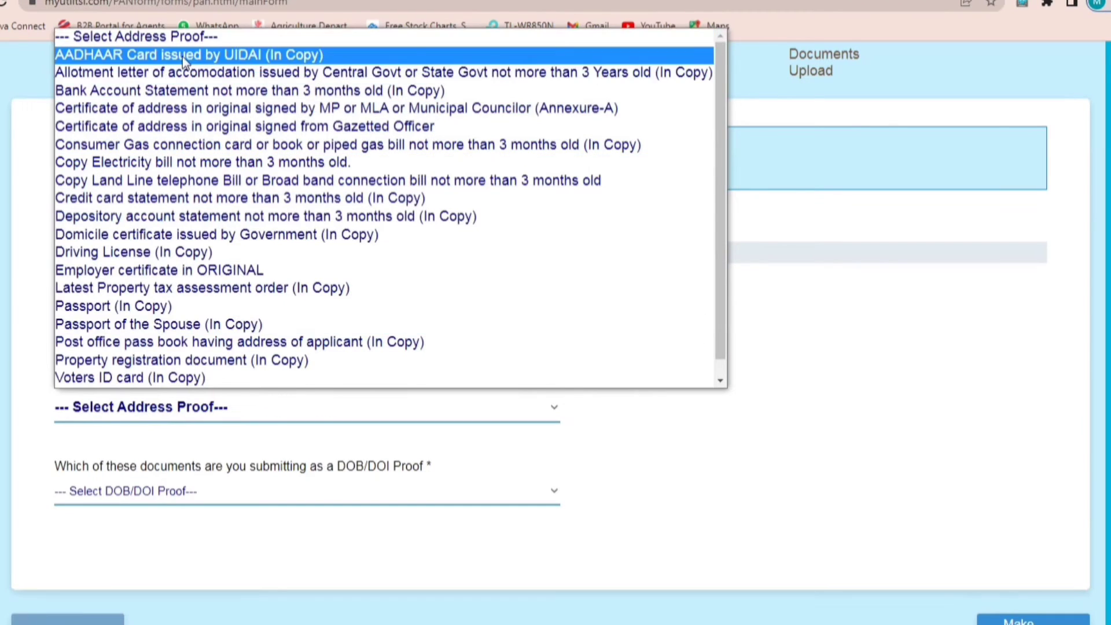
{"action": "left_click", "coordinate": [182, 60]}
{"action": "left_click", "coordinate": [154, 500]}
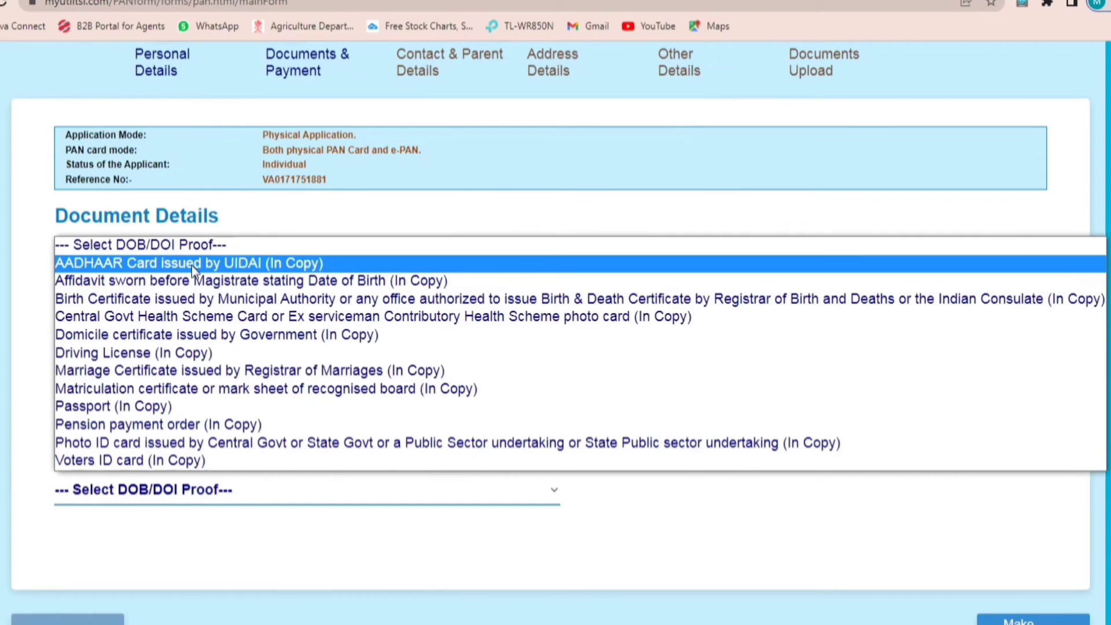
{"action": "left_click", "coordinate": [195, 265]}
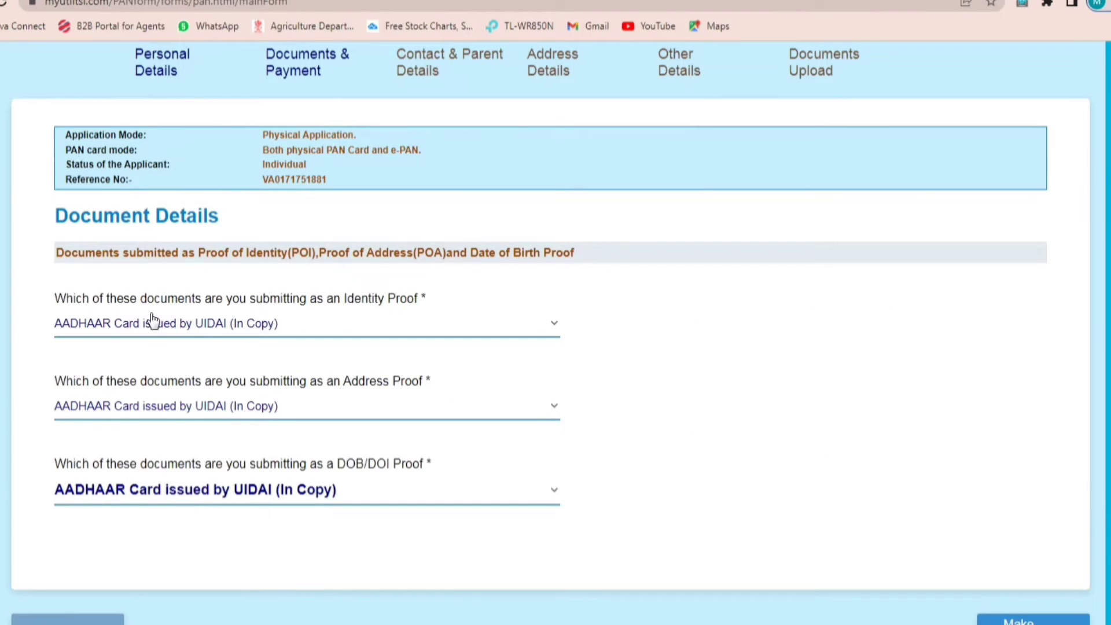
{"action": "scroll", "coordinate": [752, 434], "scroll_direction": "down", "scroll_amount": 1}
{"action": "left_click", "coordinate": [1027, 593]}
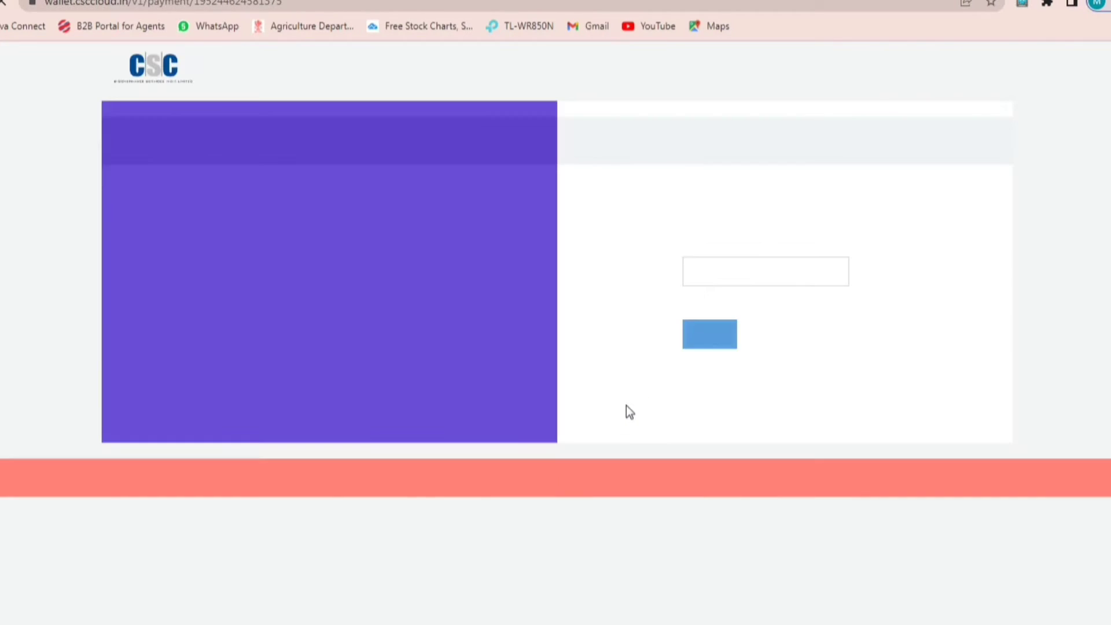
Step: Validate the wallet password and enter the wallet PIN to pay the 97.66 fee
{"action": "left_click", "coordinate": [717, 277]}
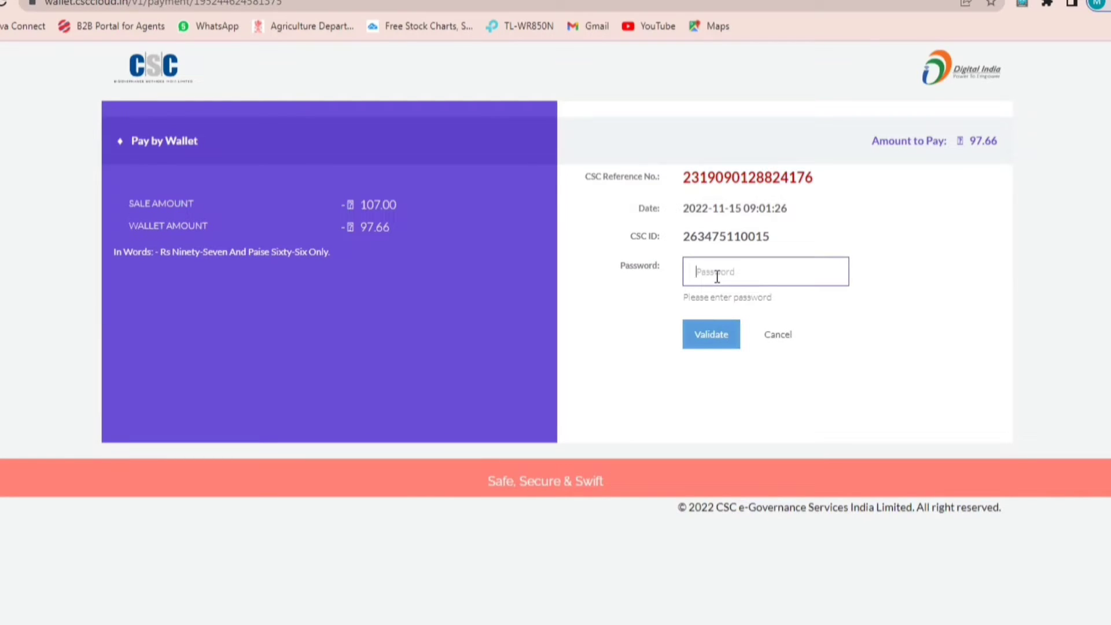
{"action": "type", "text": "************"}
{"action": "left_click", "coordinate": [714, 334]}
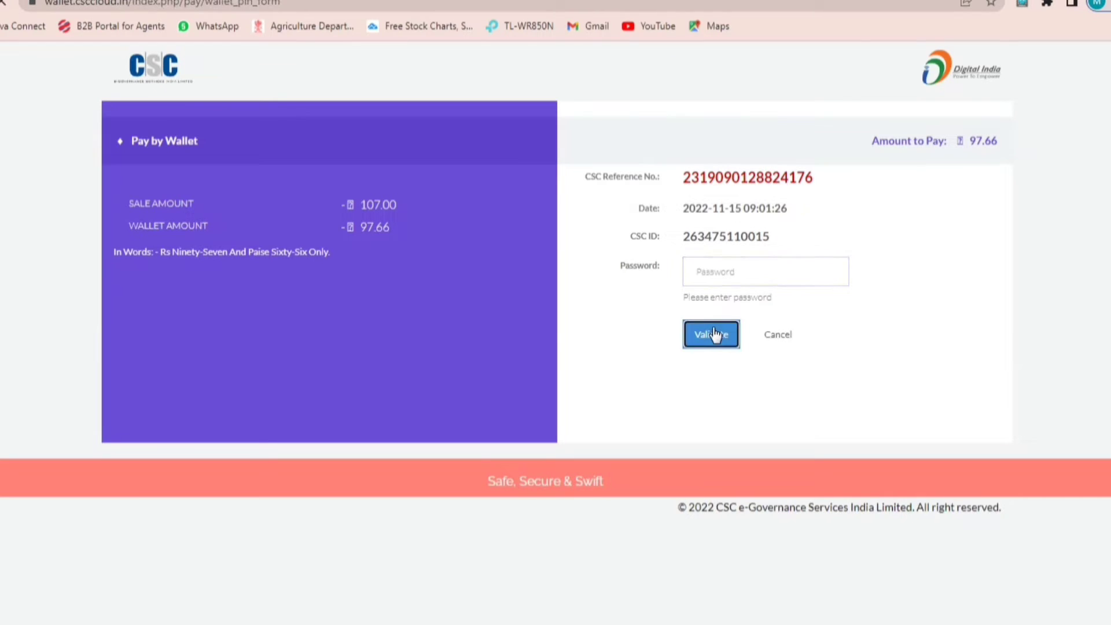
{"action": "left_click", "coordinate": [711, 269]}
{"action": "type", "text": "***"}
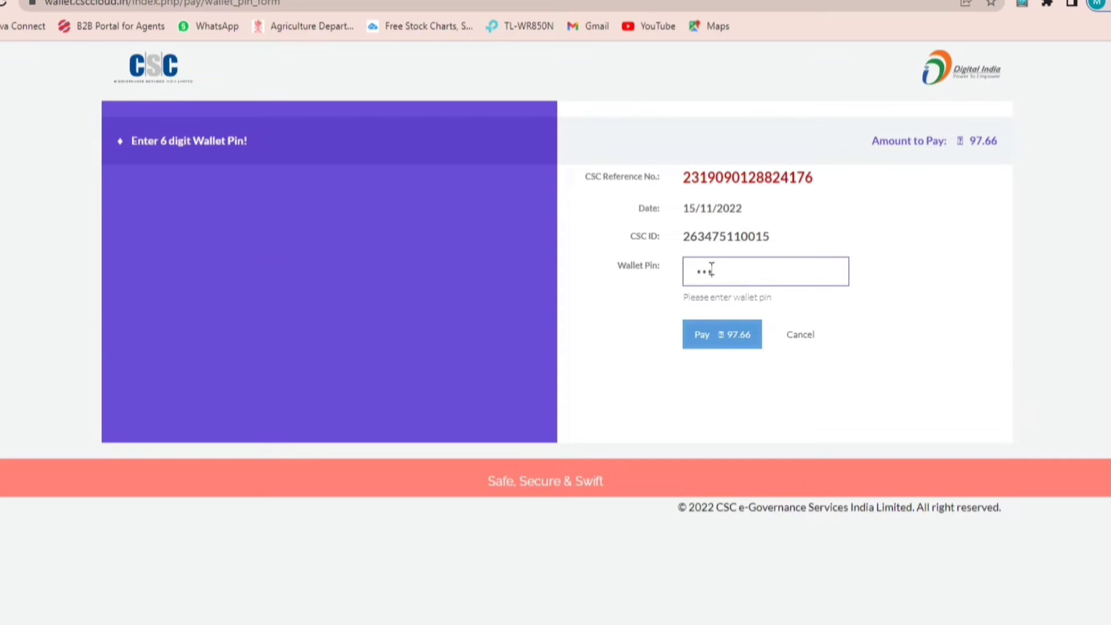
{"action": "type", "text": "***"}
{"action": "key", "text": "Return"}
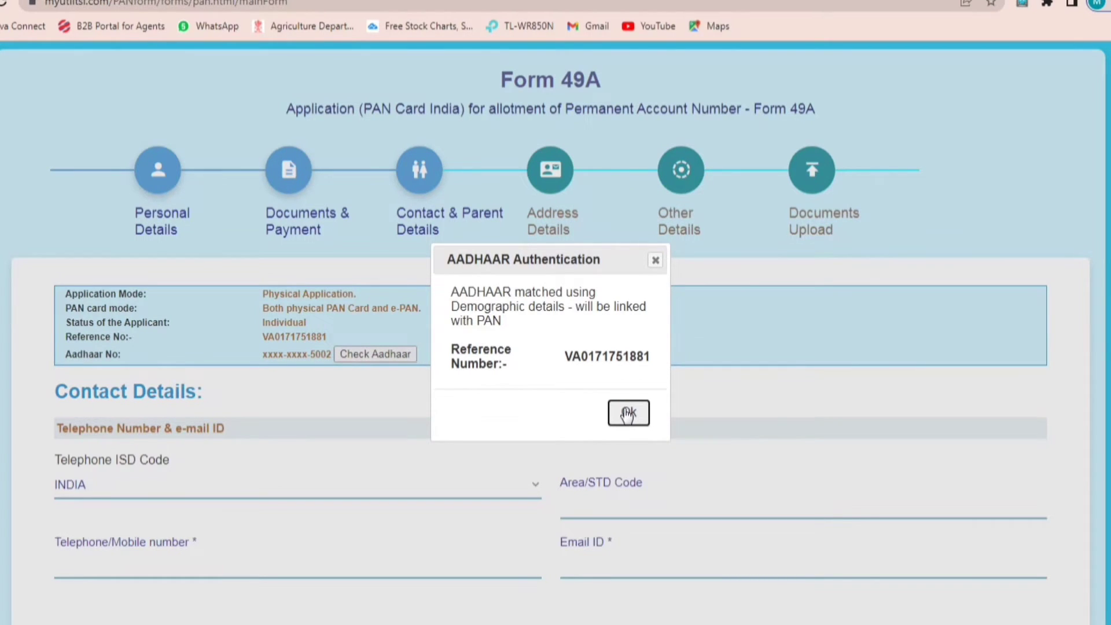
Step: Dismiss the Aadhaar authentication message and enter area/STD code 91
{"action": "left_click", "coordinate": [628, 413]}
{"action": "scroll", "coordinate": [379, 424], "scroll_direction": "down", "scroll_amount": 3}
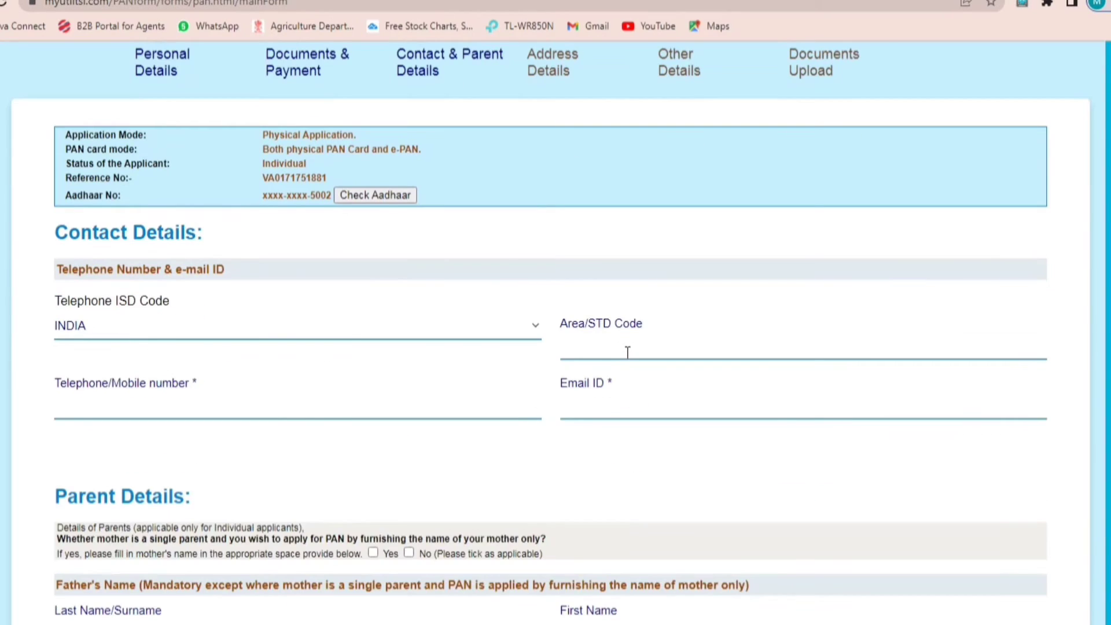
{"action": "left_click", "coordinate": [626, 352]}
{"action": "type", "text": "91"}
{"action": "left_click", "coordinate": [156, 409]}
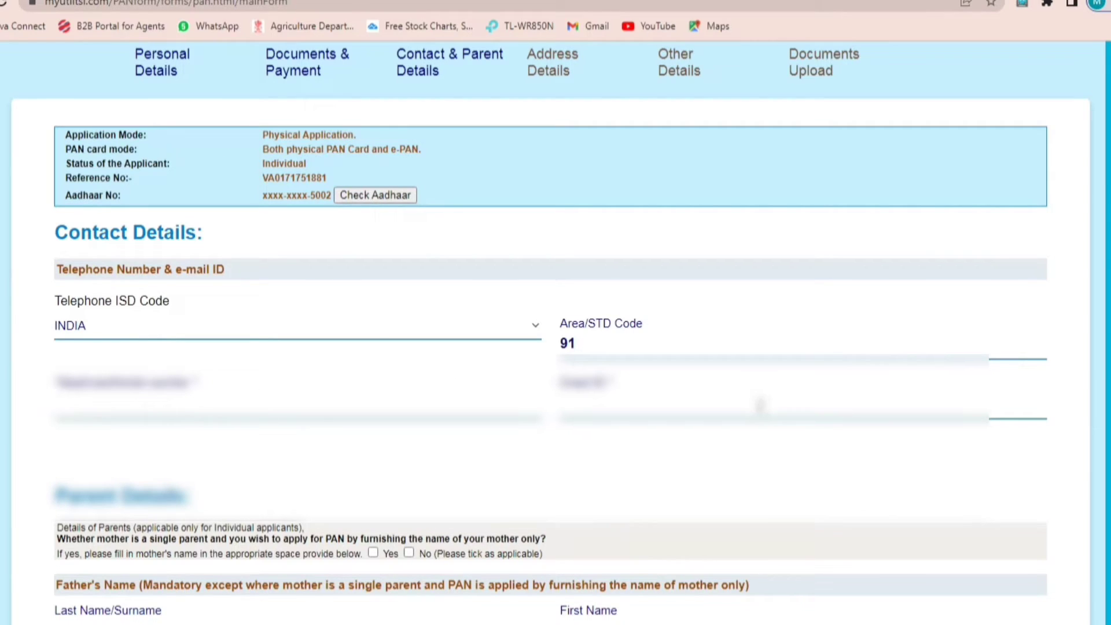
Step: Enter the applicant's e-mail address and mobile number in Contact Details
{"action": "left_click", "coordinate": [760, 405]}
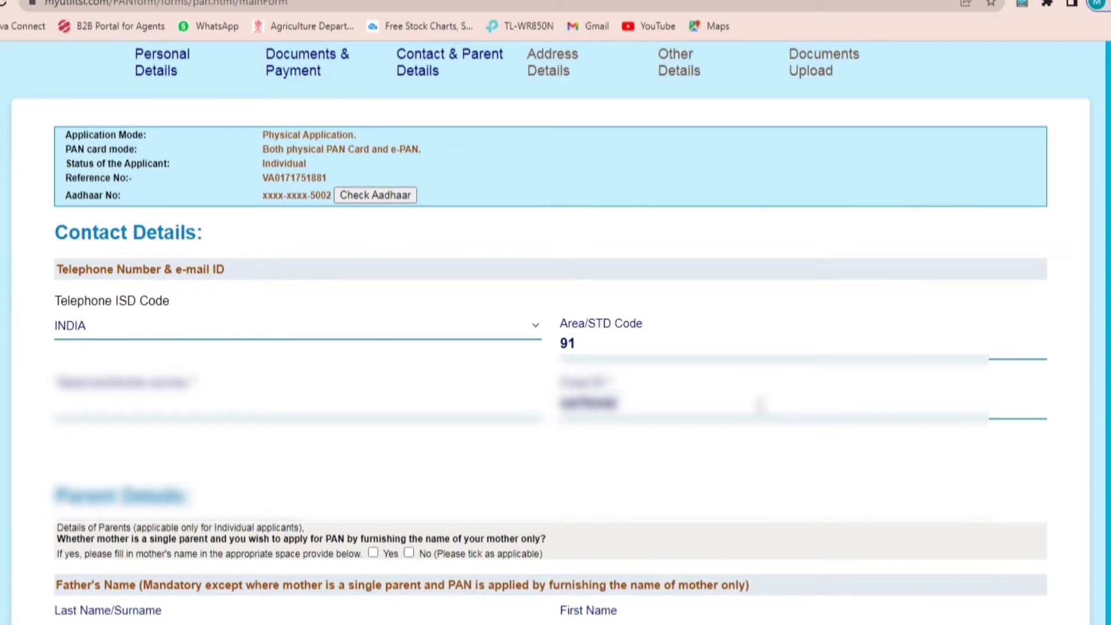
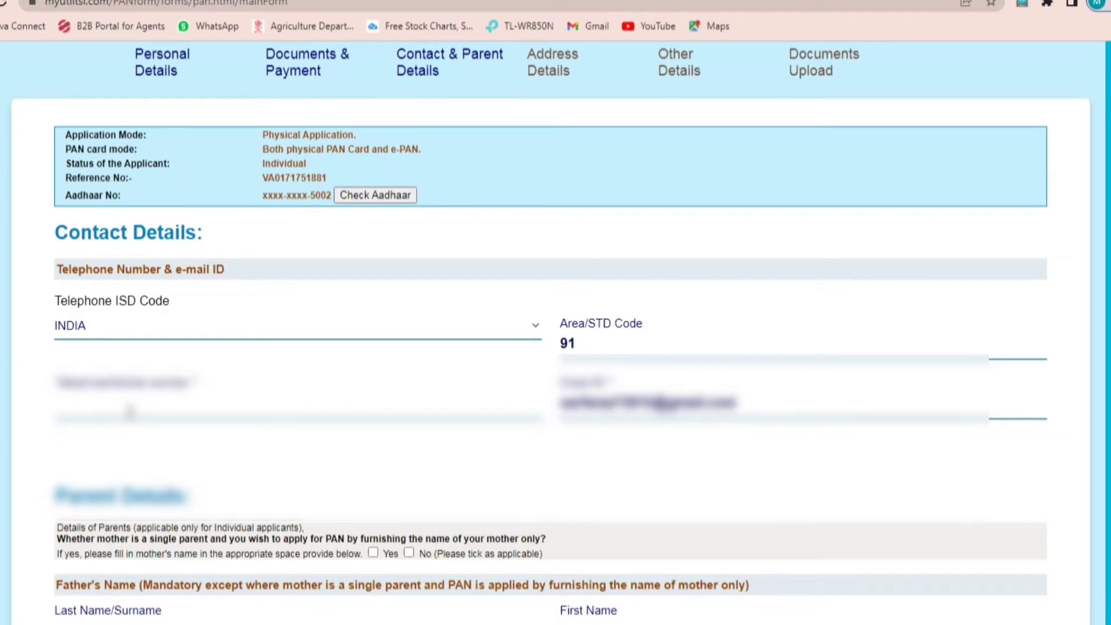
{"action": "left_click", "coordinate": [130, 412]}
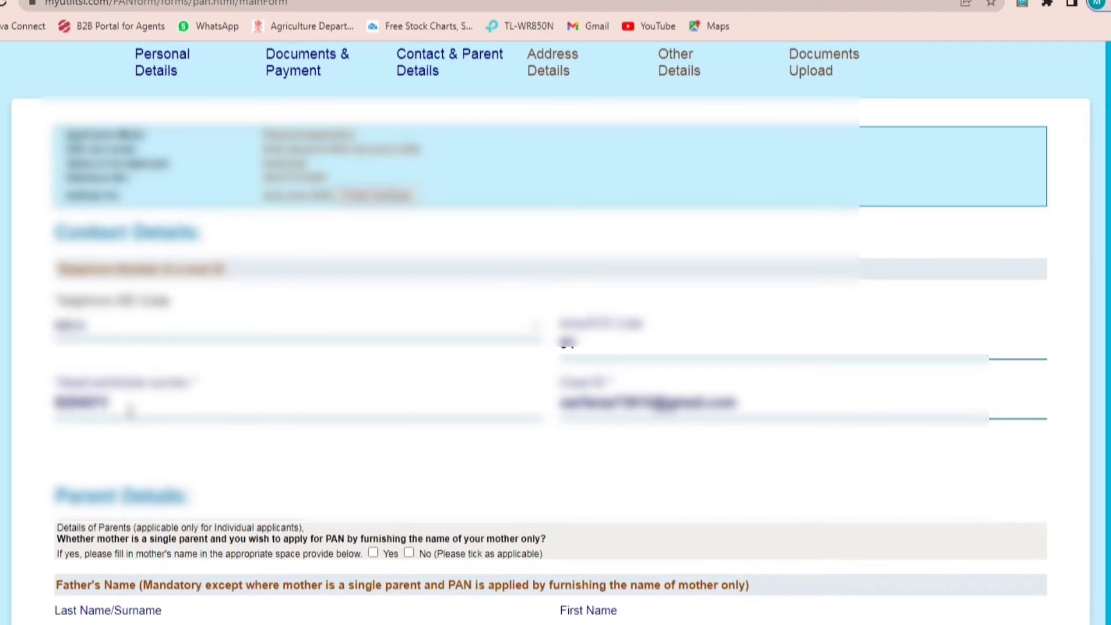
Step: Fill in the father's last name and first name fields, then advance to Address Details
{"action": "scroll", "coordinate": [410, 326], "scroll_direction": "down", "scroll_amount": 4}
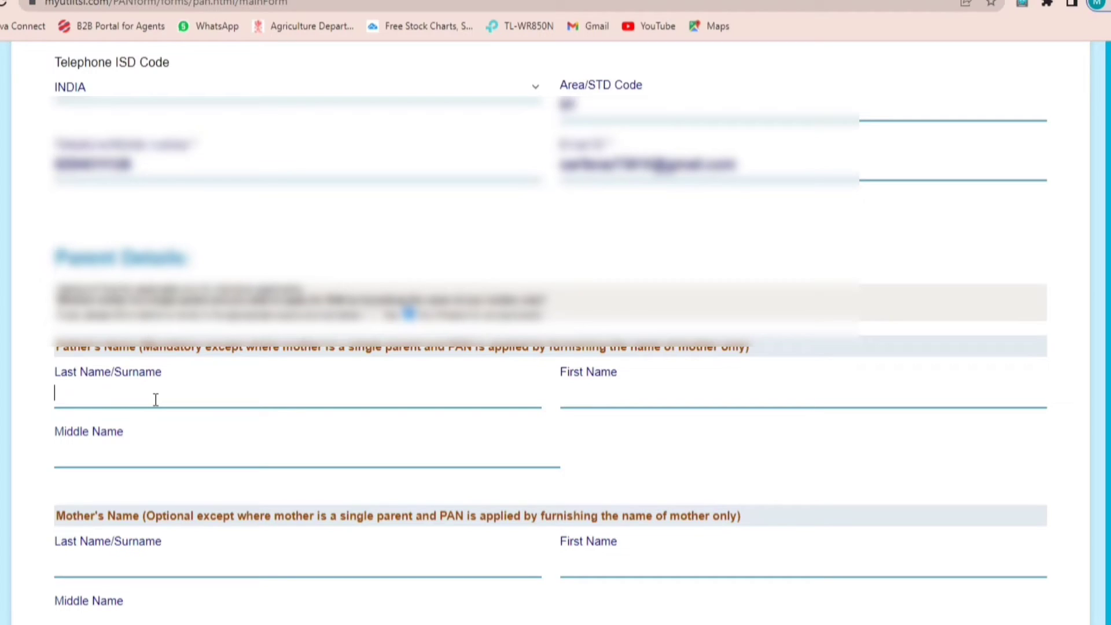
{"action": "left_click", "coordinate": [631, 395]}
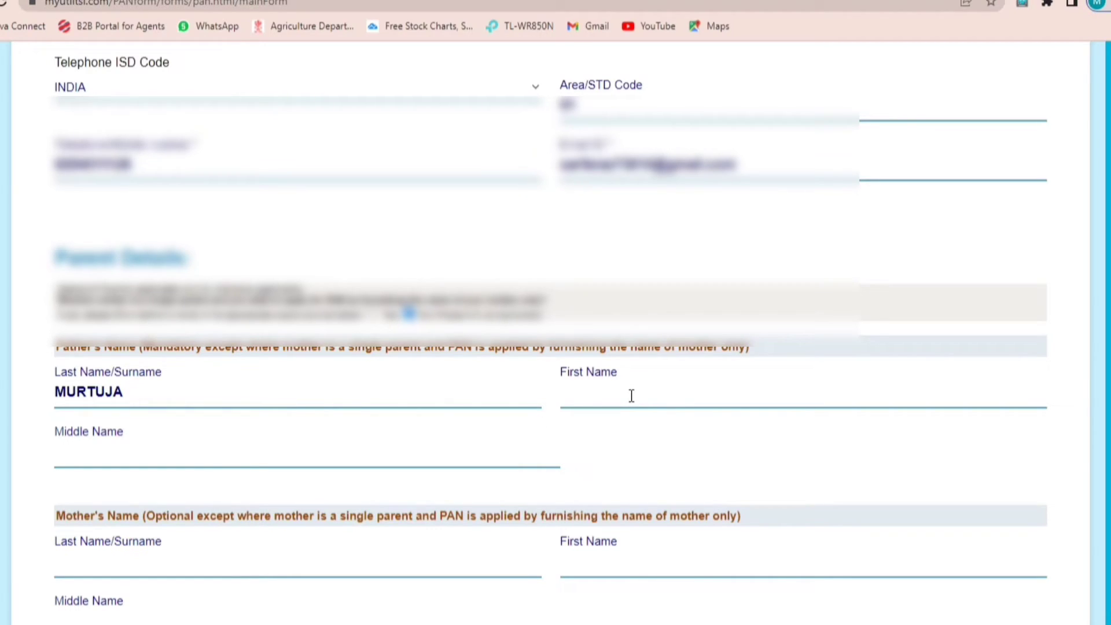
{"action": "left_click", "coordinate": [629, 468]}
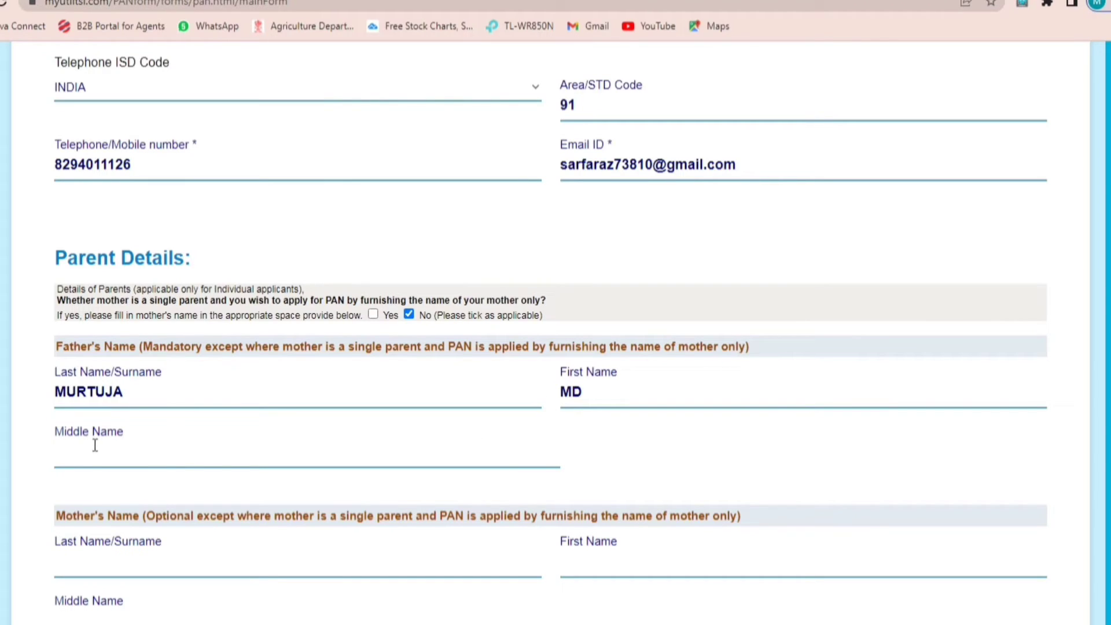
{"action": "scroll", "coordinate": [116, 535], "scroll_direction": "down", "scroll_amount": 3}
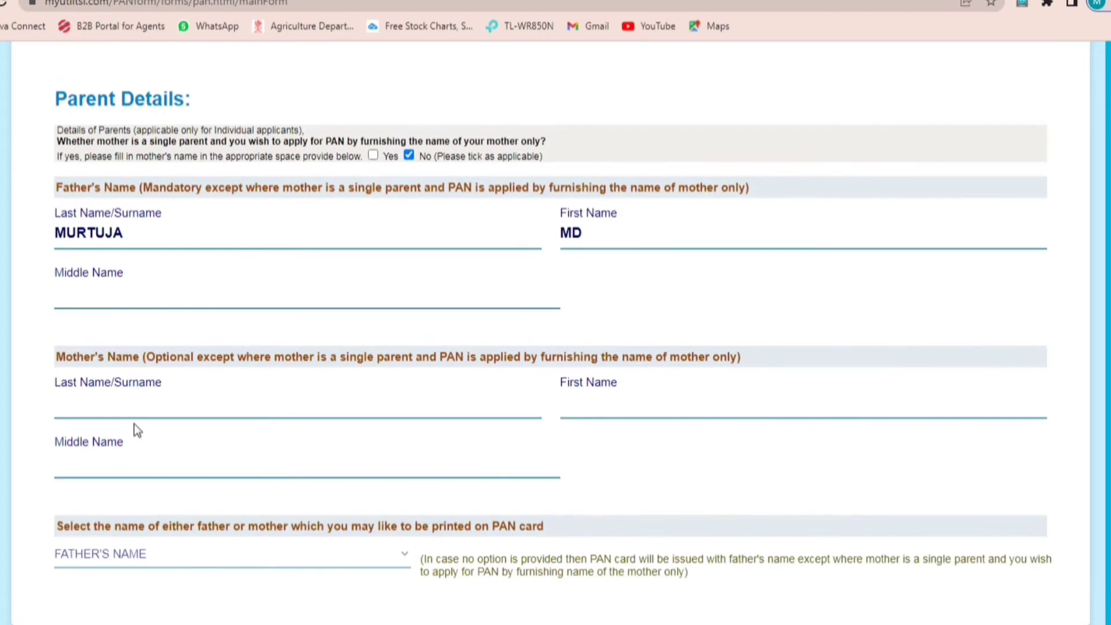
{"action": "scroll", "coordinate": [922, 509], "scroll_direction": "down", "scroll_amount": 2}
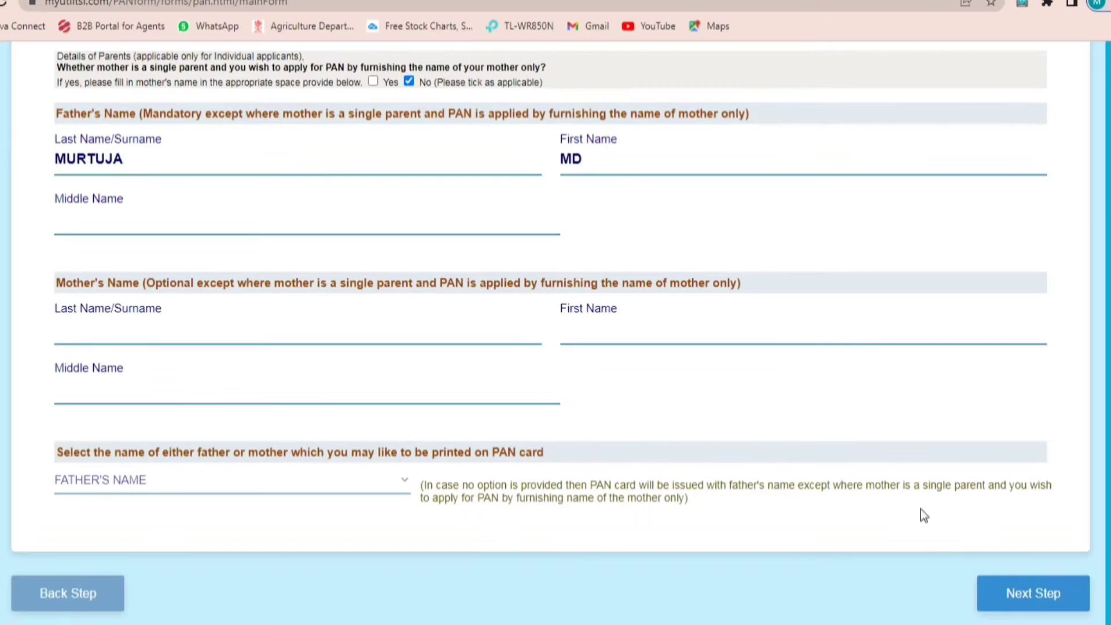
{"action": "left_click", "coordinate": [1051, 593]}
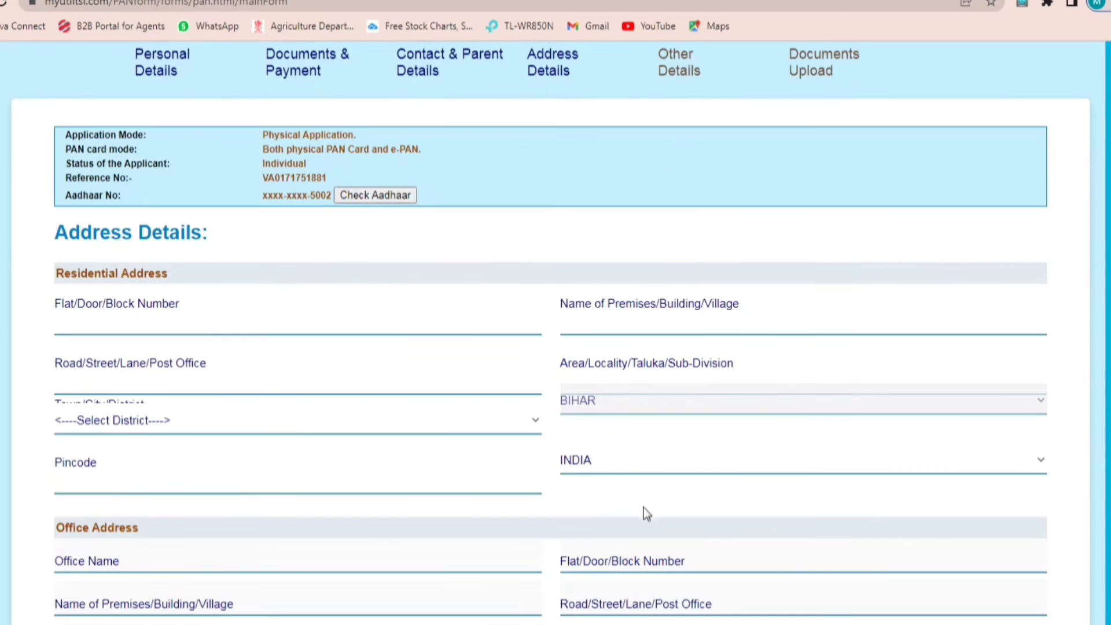
Step: Enter the flat number, village, post office and locality of the residential address
{"action": "left_click", "coordinate": [171, 326]}
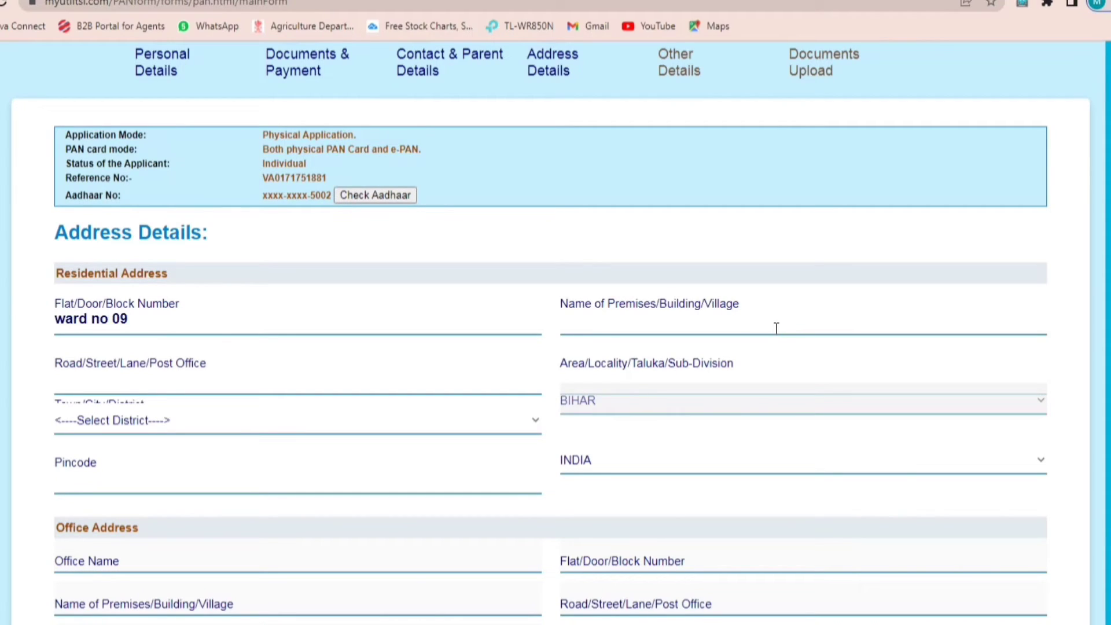
{"action": "left_click", "coordinate": [776, 328]}
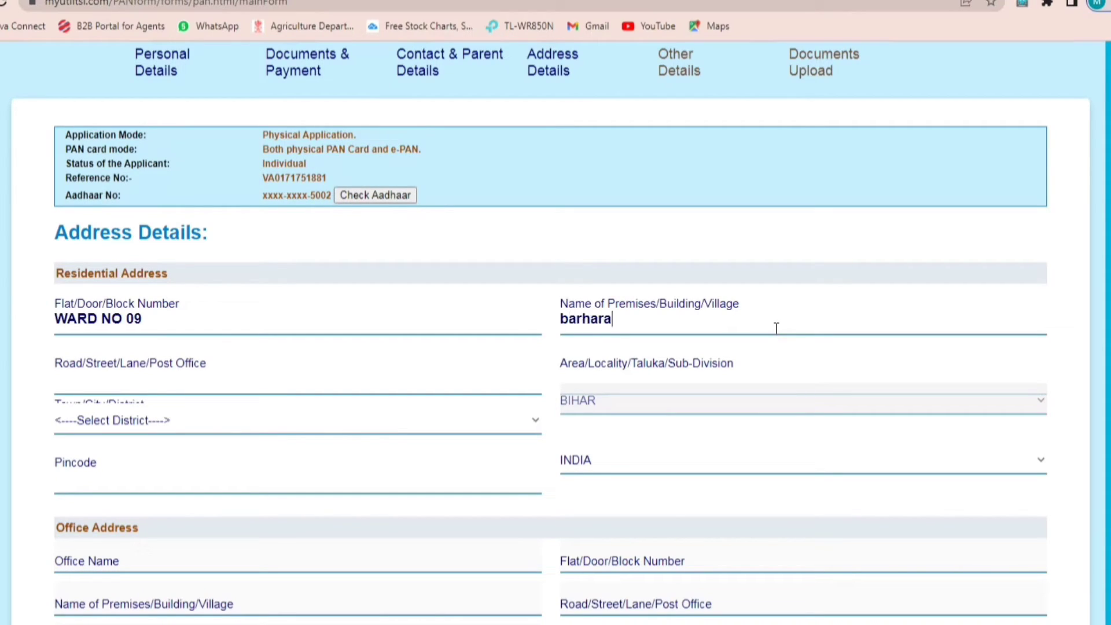
{"action": "left_click", "coordinate": [159, 387]}
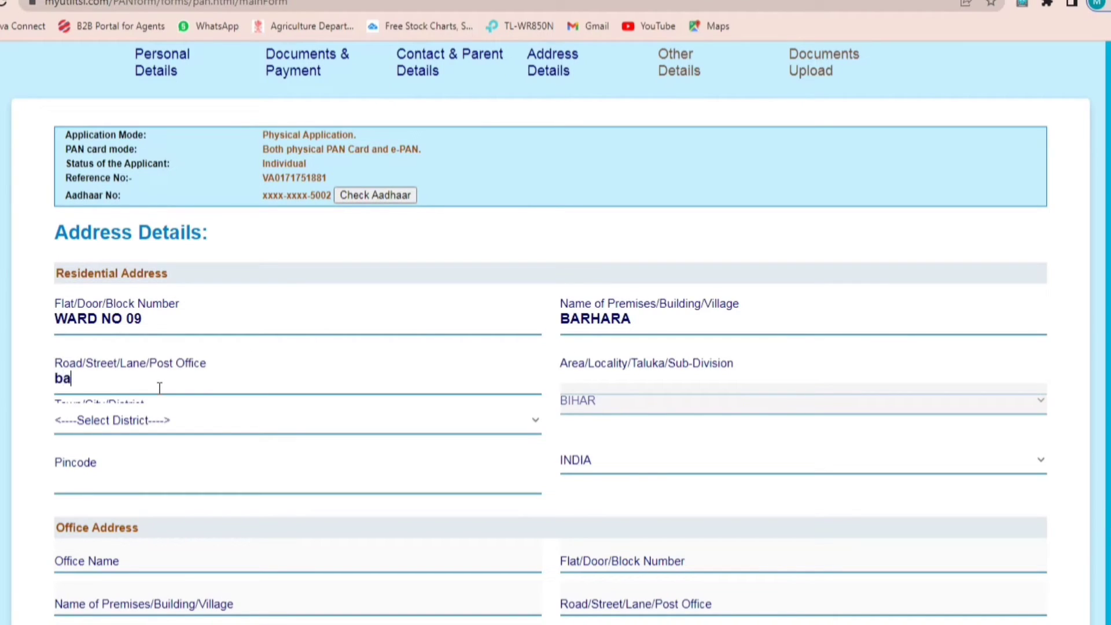
{"action": "left_click", "coordinate": [653, 380]}
{"action": "type", "text": "n"}
{"action": "key", "text": "BackSpace"}
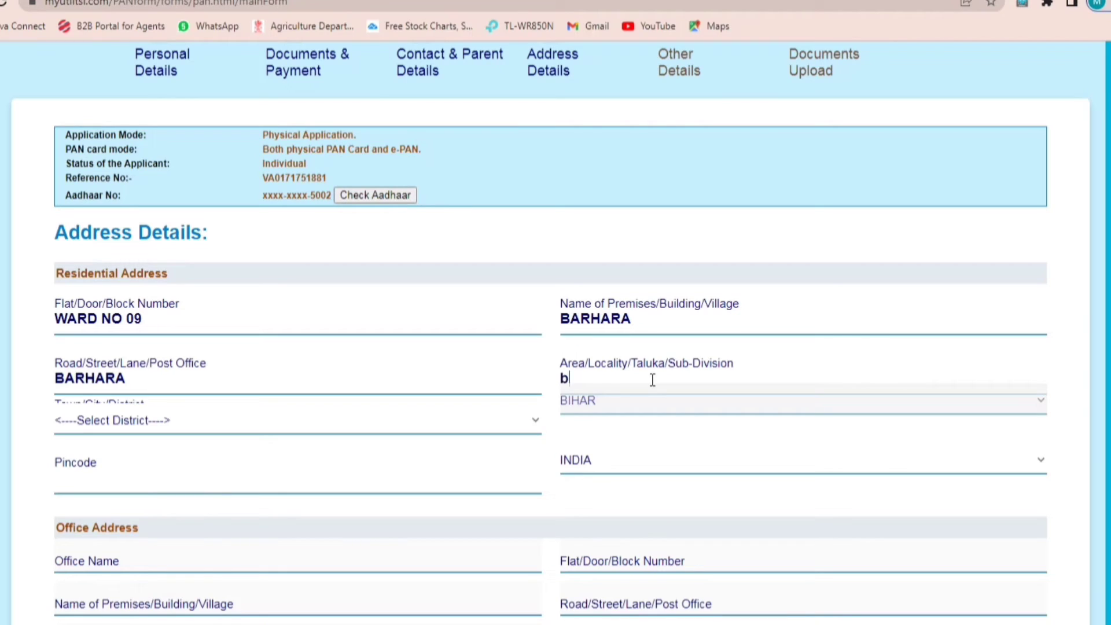
Step: Choose the district, enter the pincode, tick Income from Other source and advance
{"action": "left_click", "coordinate": [168, 428]}
{"action": "type", "text": "madhu"}
{"action": "key", "text": "Return"}
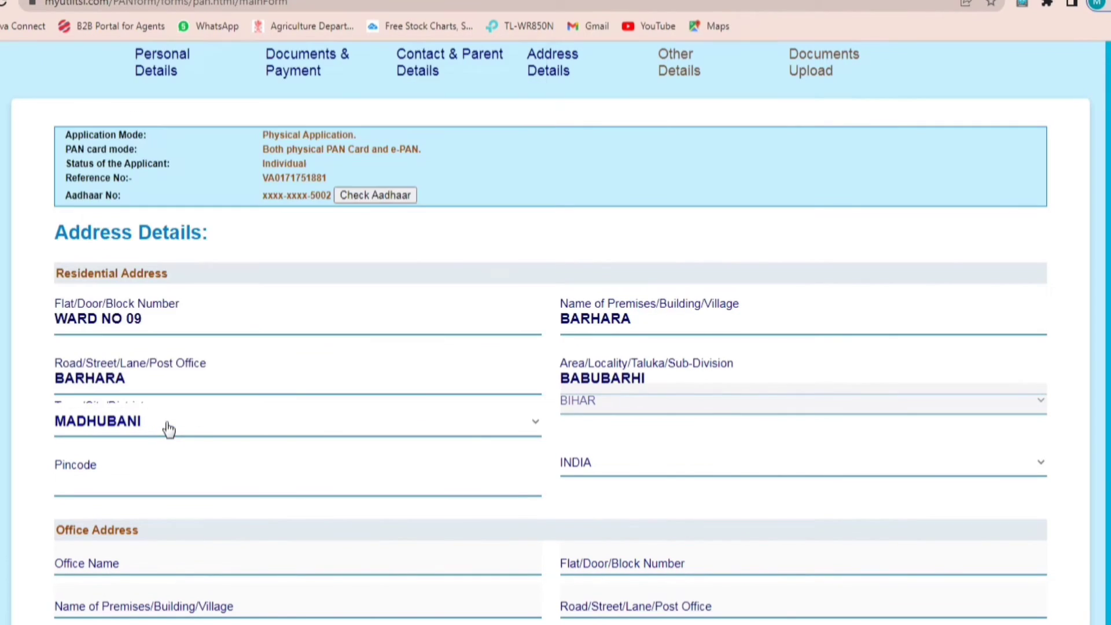
{"action": "left_click", "coordinate": [102, 488]}
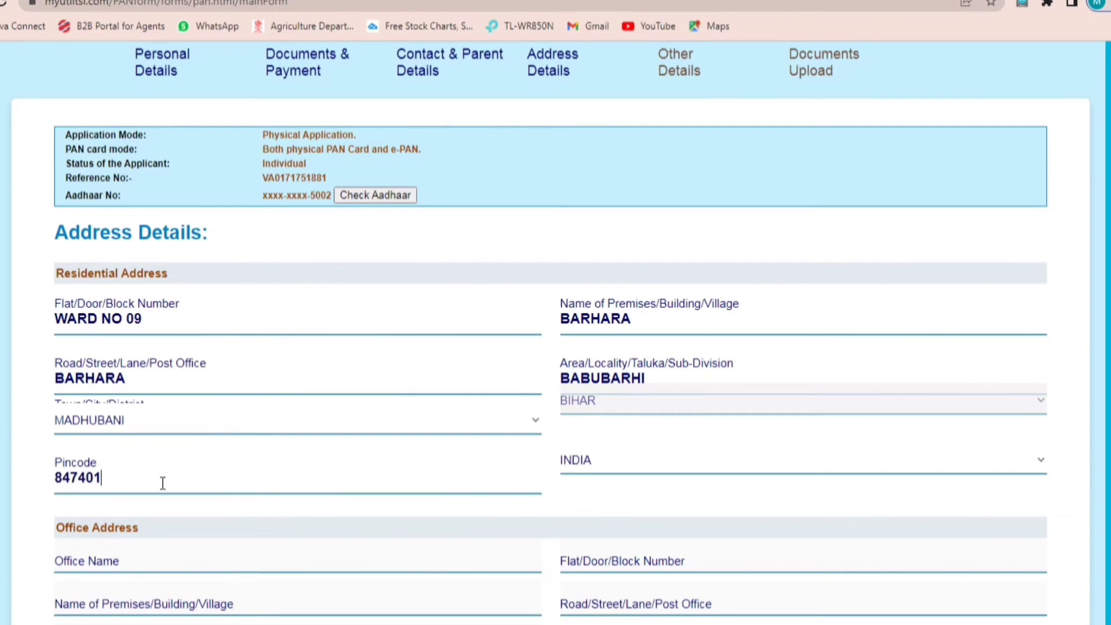
{"action": "scroll", "coordinate": [164, 471], "scroll_direction": "down", "scroll_amount": 3}
{"action": "scroll", "coordinate": [164, 467], "scroll_direction": "down", "scroll_amount": 3}
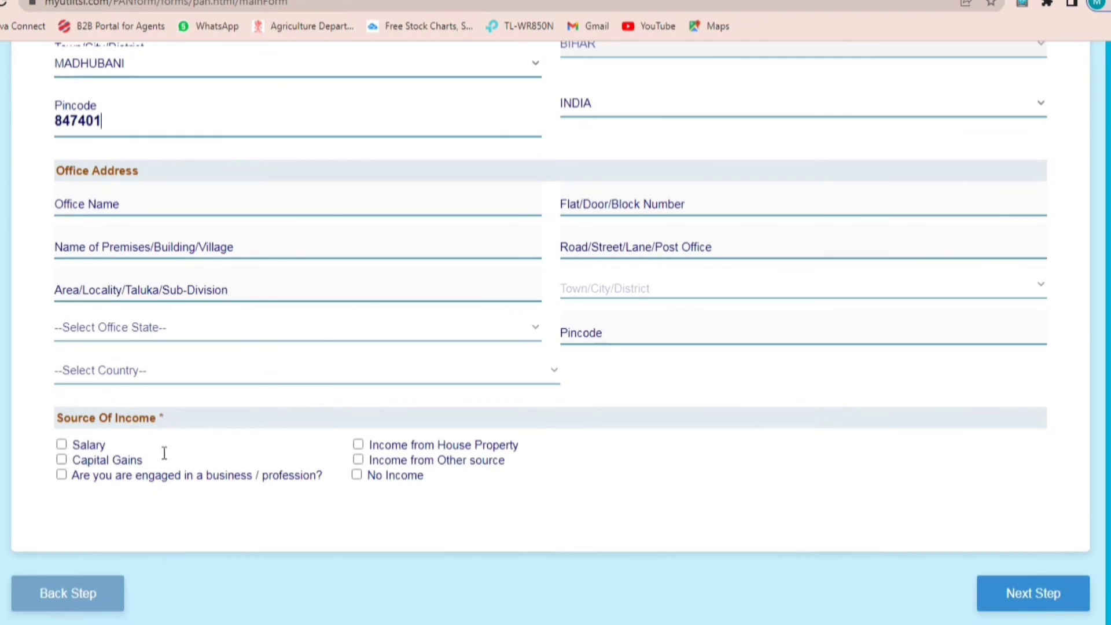
{"action": "left_click", "coordinate": [358, 460]}
{"action": "left_click", "coordinate": [1029, 586]}
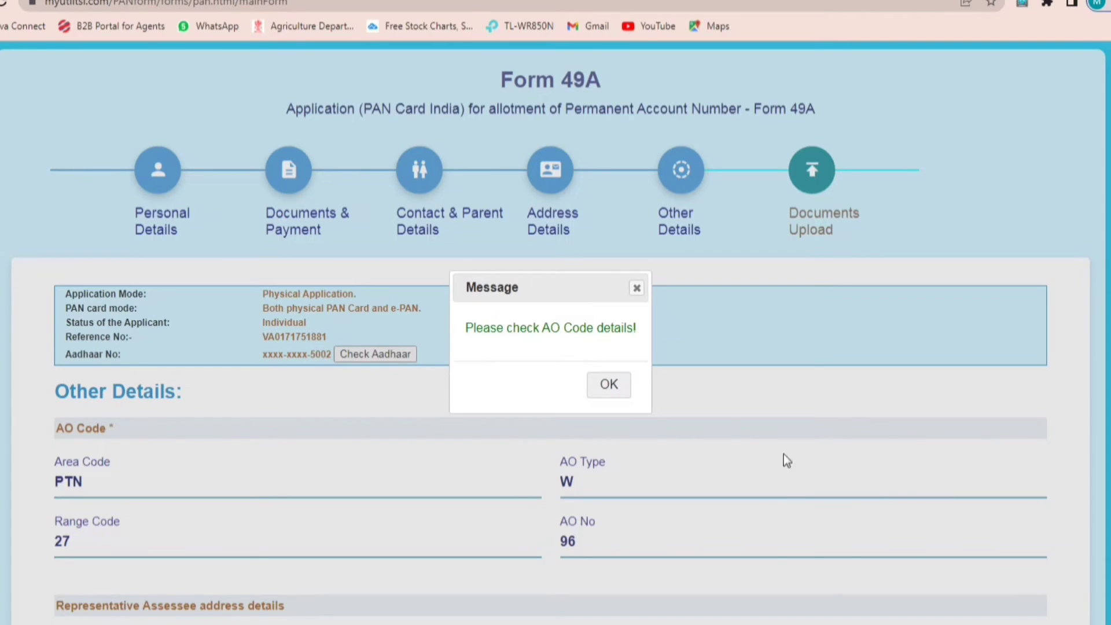
Step: Dismiss the AO Code message and select HIMSELF/HERSELF as the declaration capacity
{"action": "left_click", "coordinate": [609, 384]}
{"action": "scroll", "coordinate": [700, 342], "scroll_direction": "down", "scroll_amount": 5}
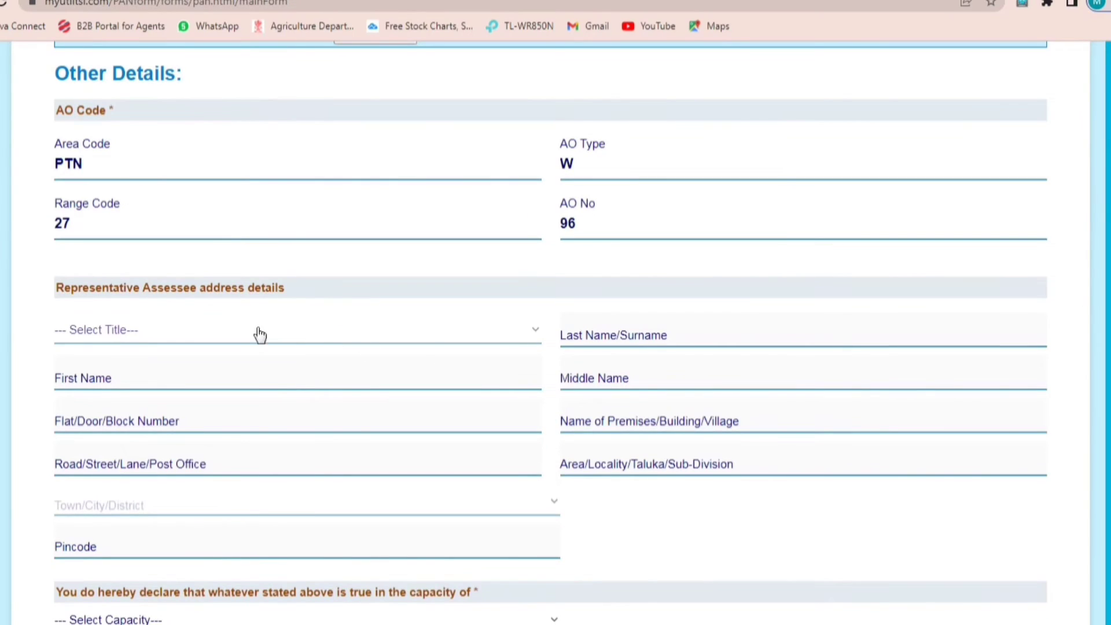
{"action": "scroll", "coordinate": [208, 417], "scroll_direction": "down", "scroll_amount": 3}
{"action": "left_click", "coordinate": [146, 466]}
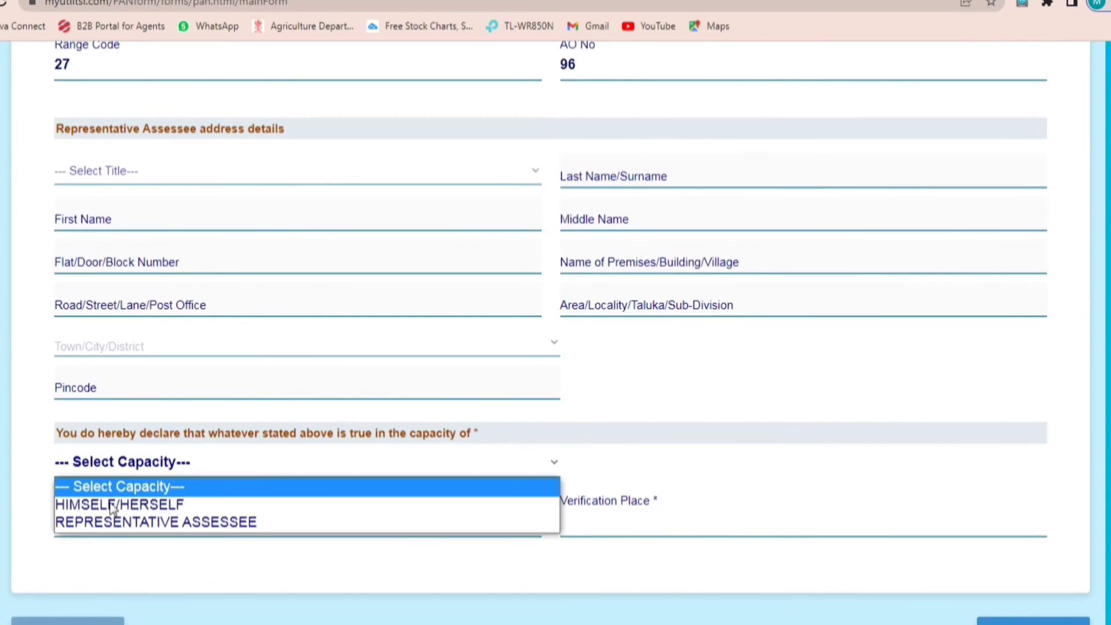
{"action": "left_click", "coordinate": [107, 507]}
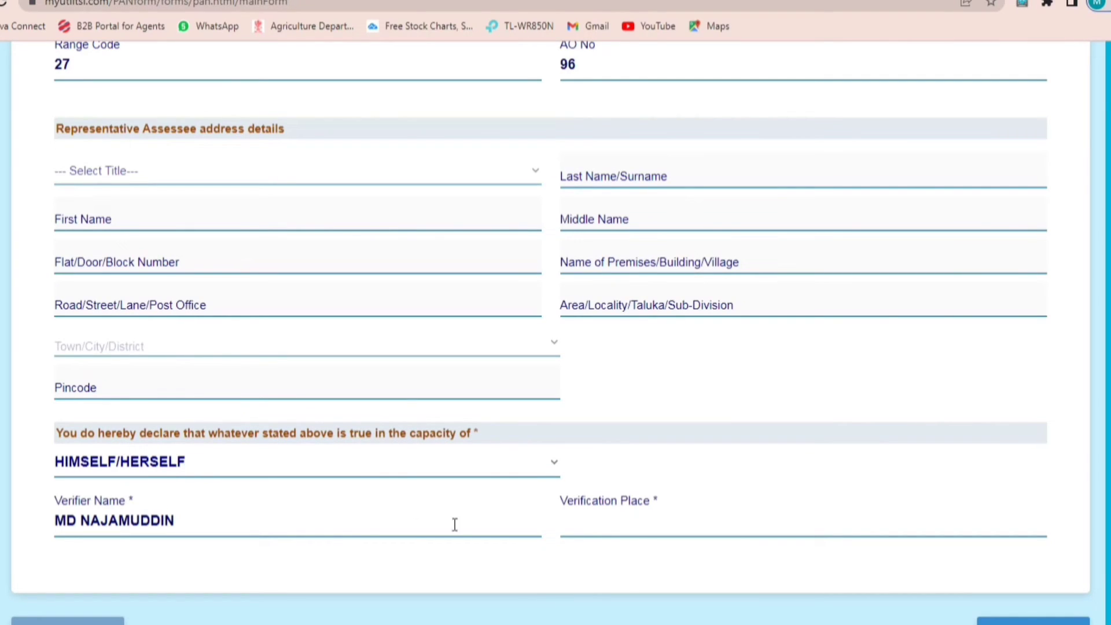
Step: Enter the verification place and advance to the Documents Upload step
{"action": "left_click", "coordinate": [626, 532]}
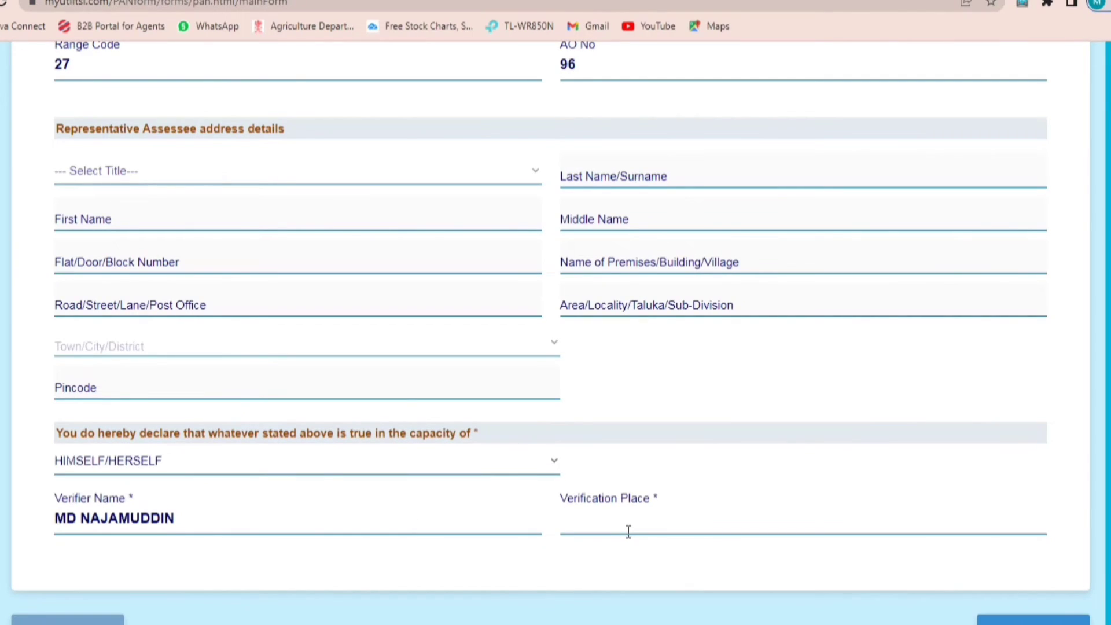
{"action": "type", "text": "barja"}
{"action": "key", "text": "BackSpace"}
{"action": "key", "text": "BackSpace"}
{"action": "type", "text": "hara"}
{"action": "key", "text": "Tab"}
{"action": "left_click", "coordinate": [982, 622]}
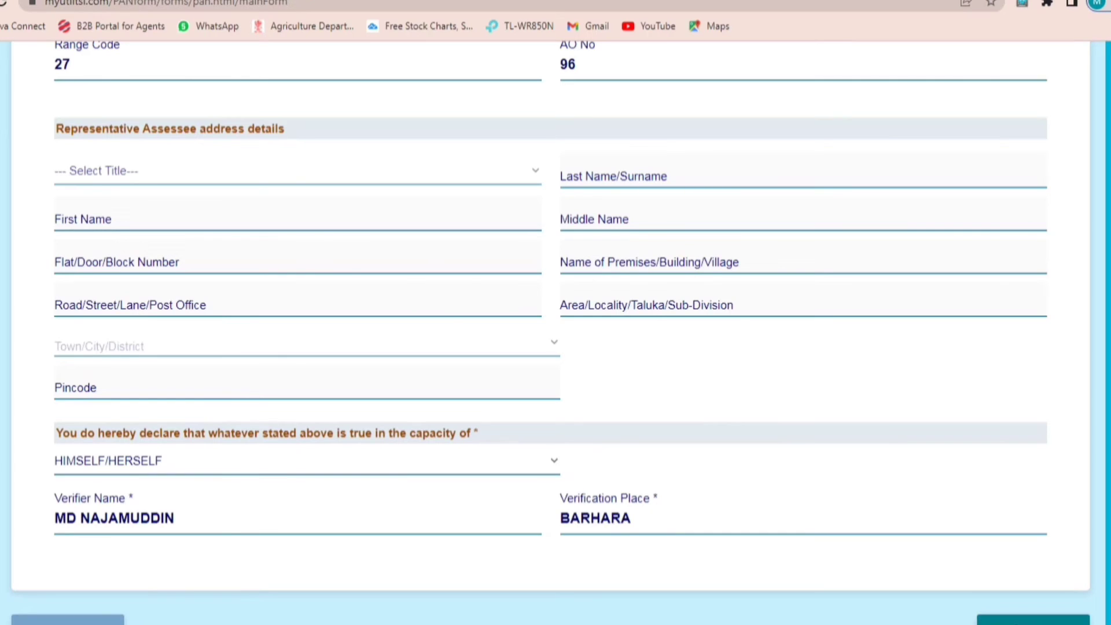
{"action": "scroll", "coordinate": [592, 504], "scroll_direction": "down", "scroll_amount": 5}
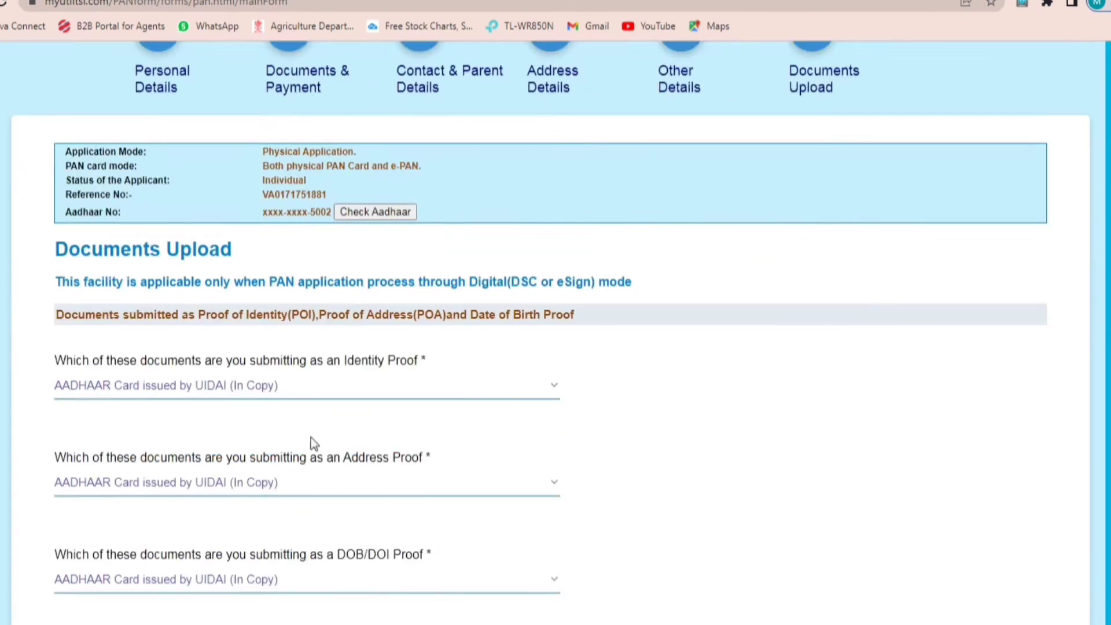
Step: Submit Form 49A from the Documents Upload page and open the receipt's print dialog
{"action": "left_click_drag", "start_coordinate": [245, 74], "coordinate": [14, 64]}
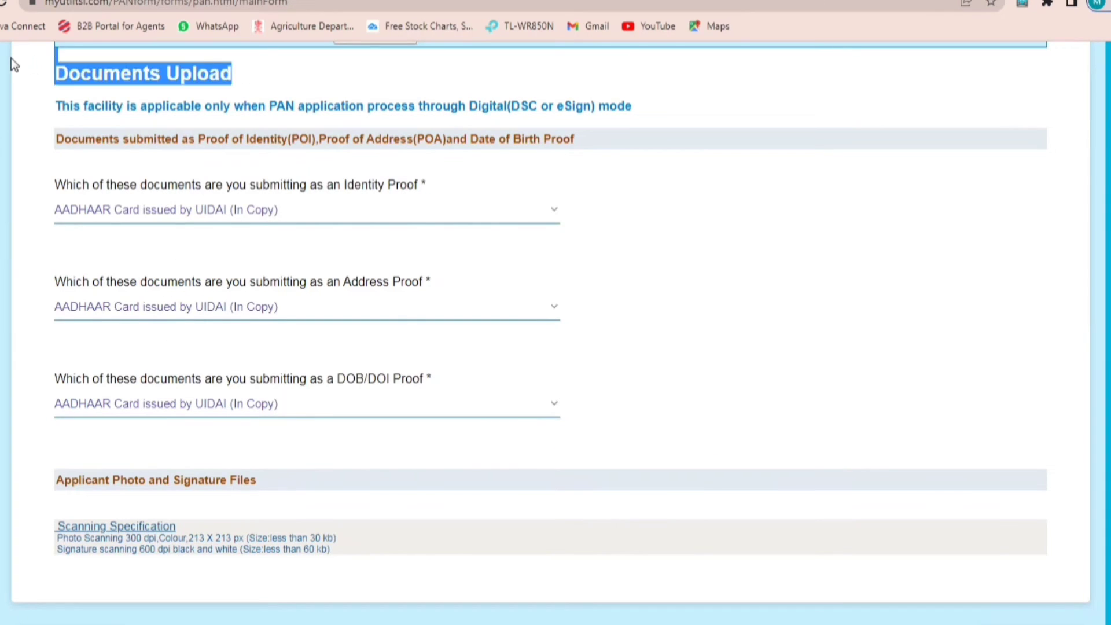
{"action": "scroll", "coordinate": [764, 463], "scroll_direction": "down", "scroll_amount": 2}
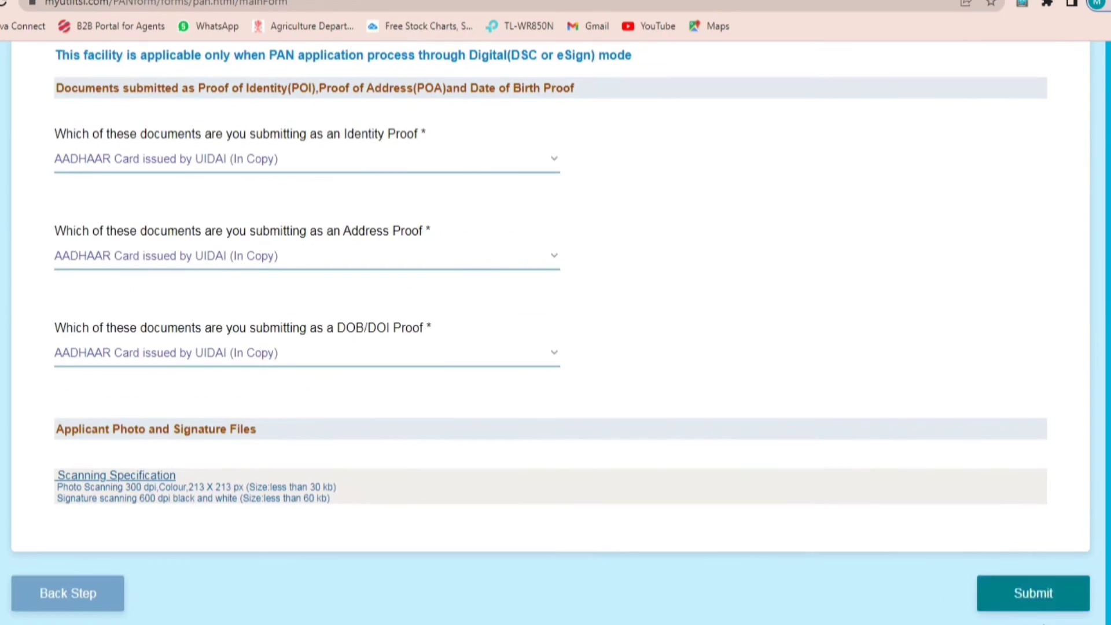
{"action": "left_click", "coordinate": [1055, 606]}
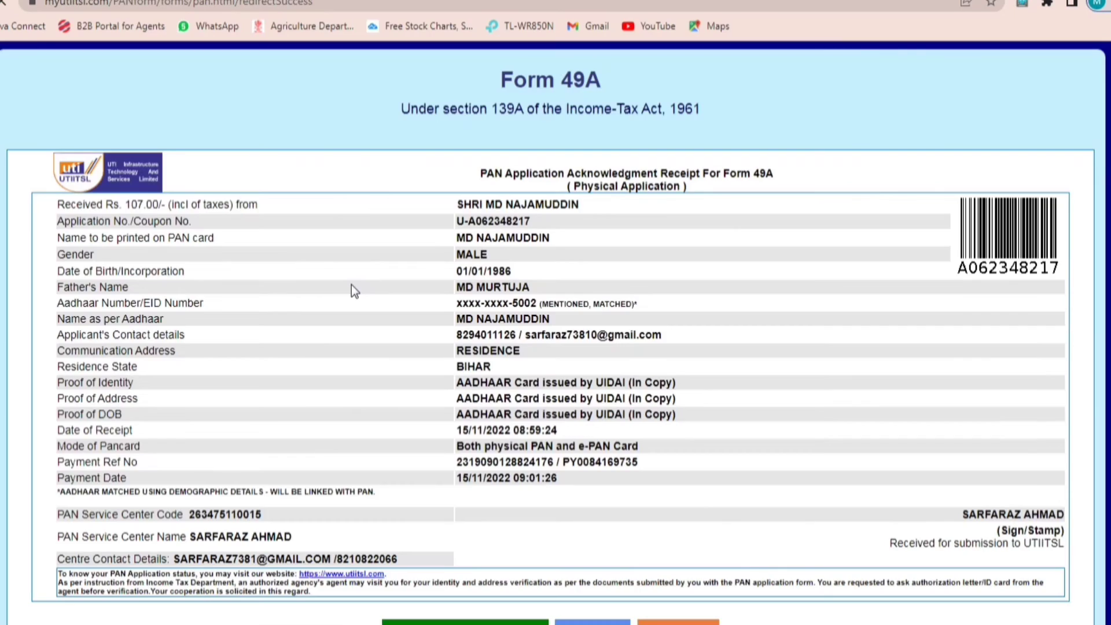
{"action": "scroll", "coordinate": [421, 417], "scroll_direction": "down", "scroll_amount": 1}
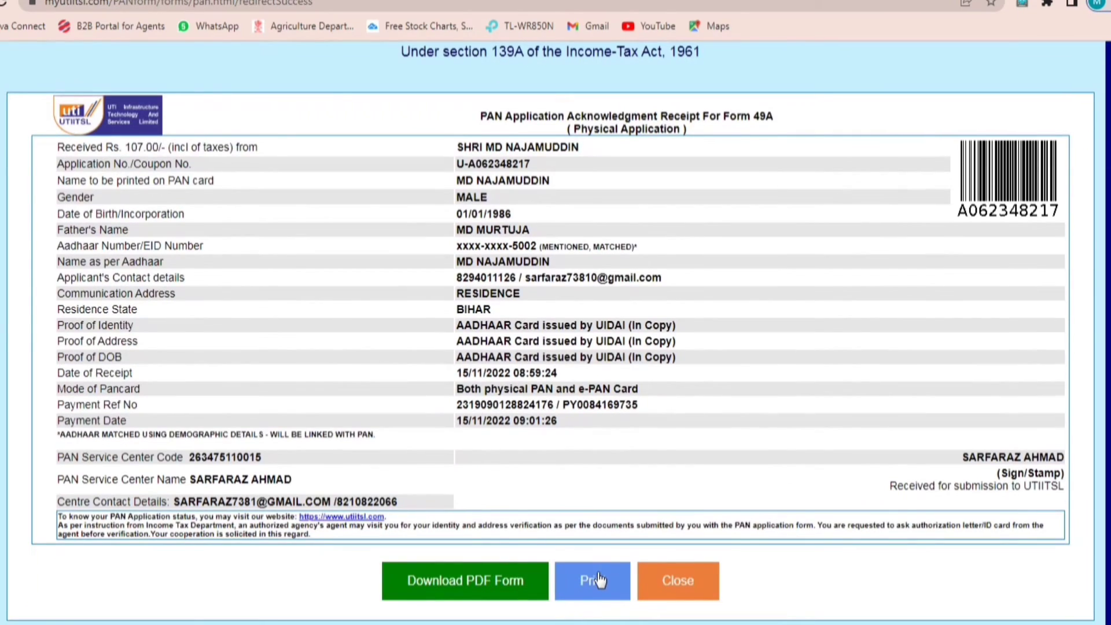
{"action": "left_click", "coordinate": [598, 580]}
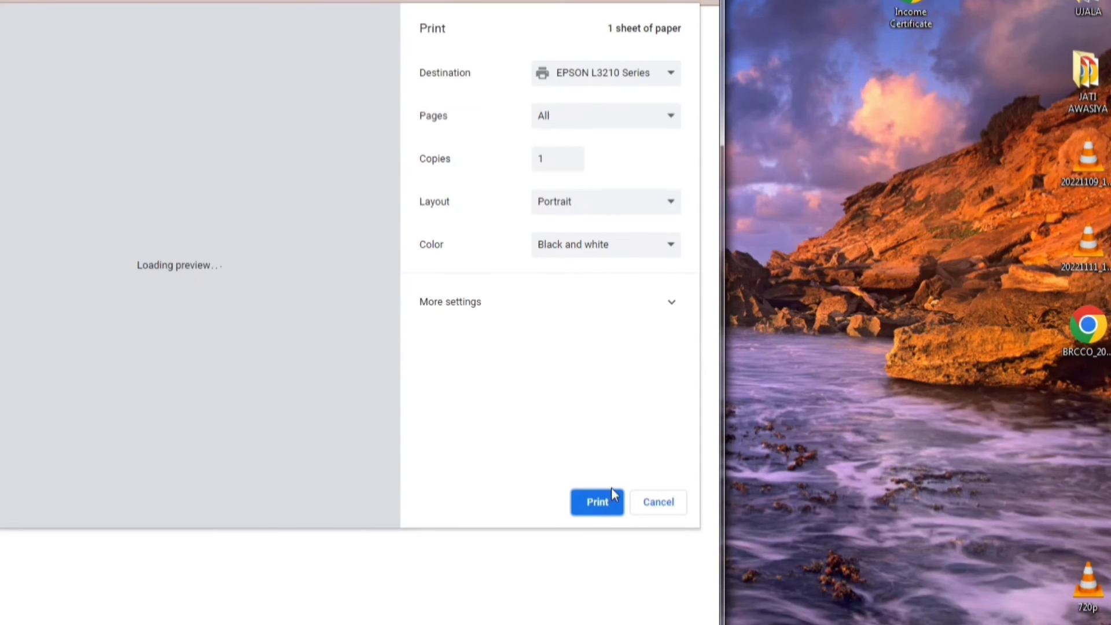
Step: Print the acknowledgment receipt, then download the Form 49A PDF and open it
{"action": "left_click", "coordinate": [612, 497]}
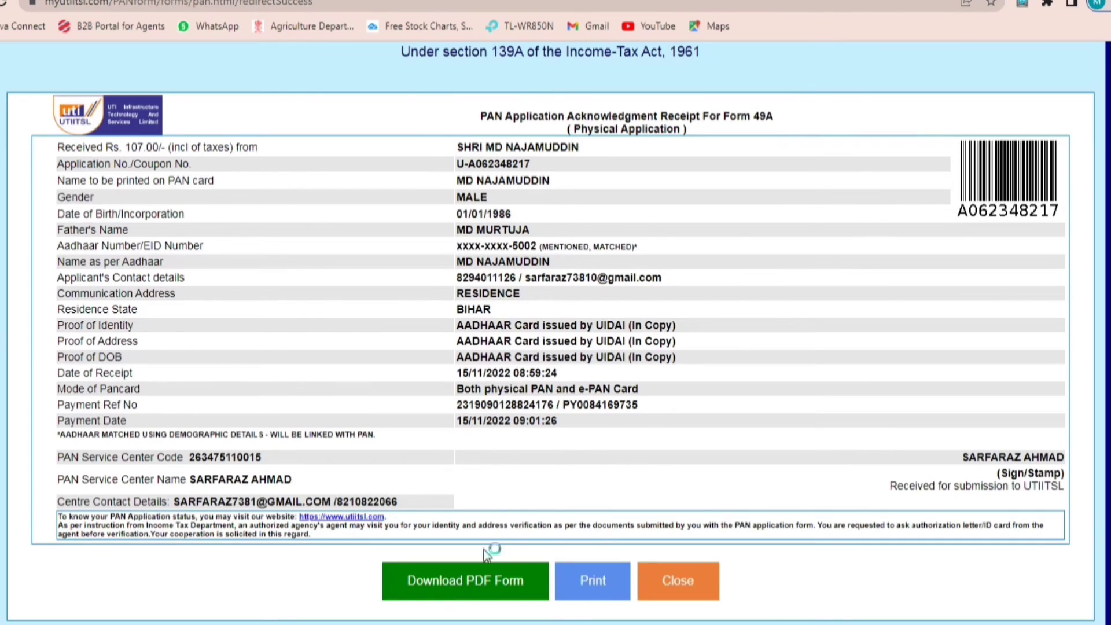
{"action": "left_click", "coordinate": [469, 584]}
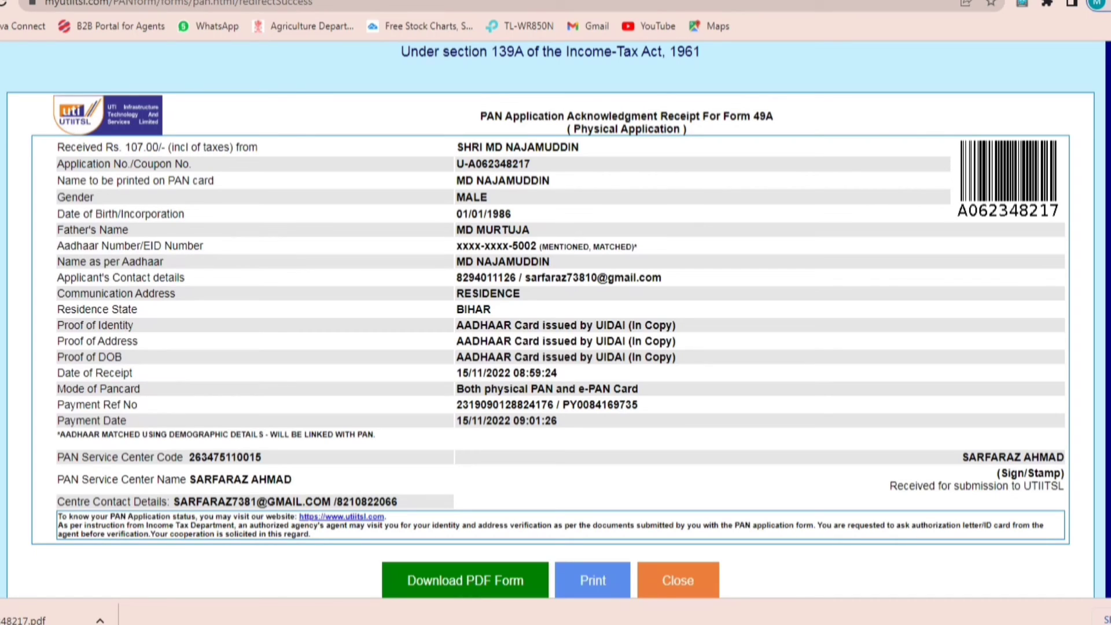
{"action": "left_click", "coordinate": [47, 618]}
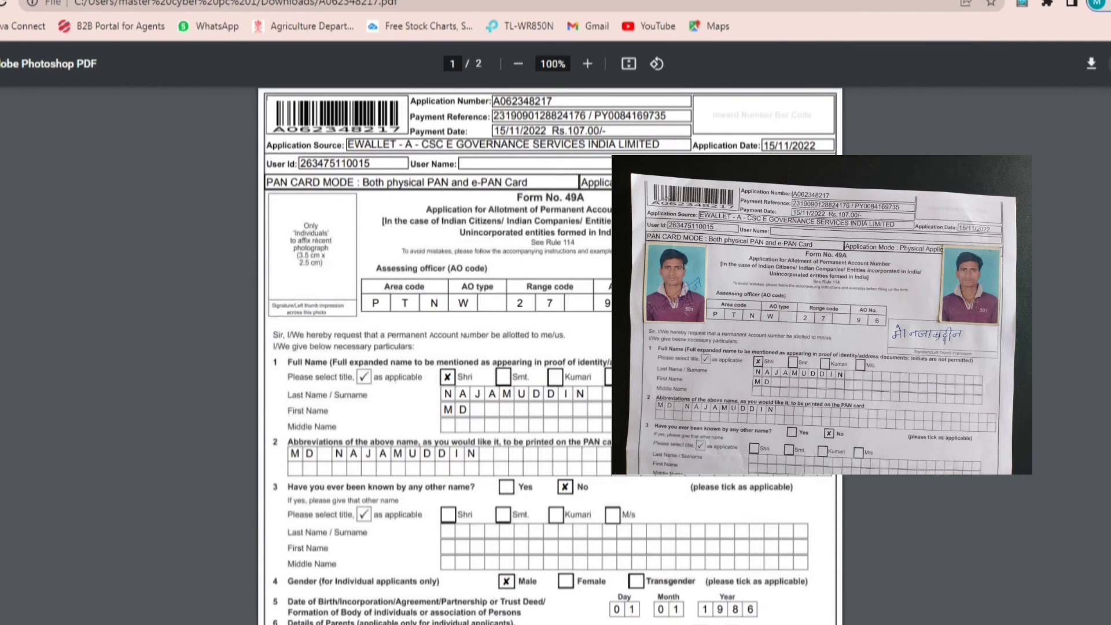
Step: Print the Form 49A PDF on the EPSON L3210 Series, then close the PDF tab
{"action": "key", "text": "ctrl+p"}
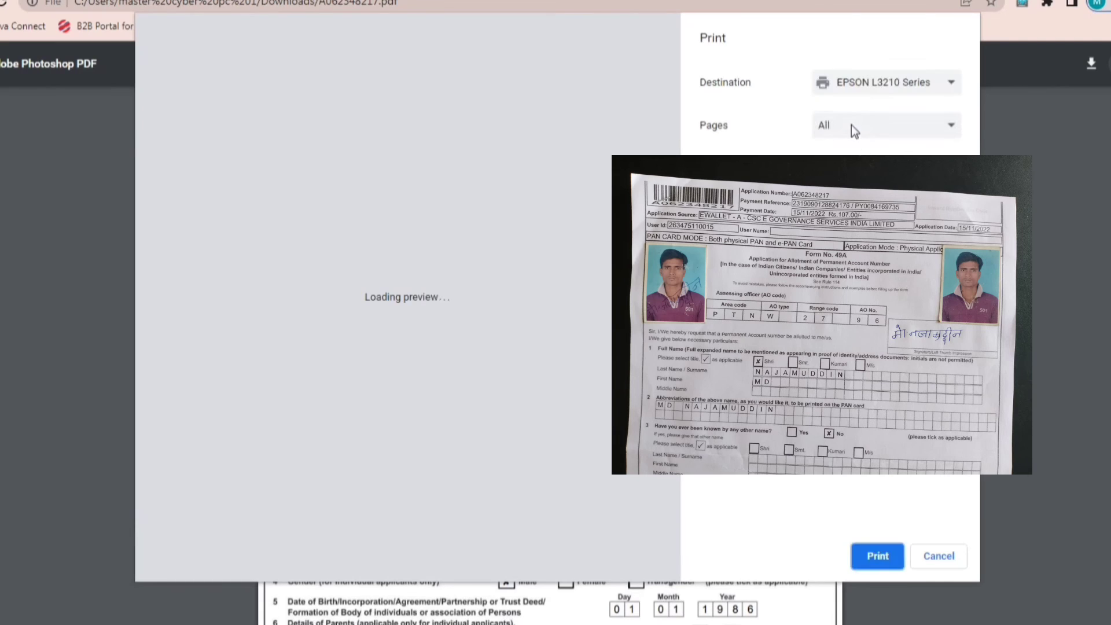
{"action": "left_click", "coordinate": [873, 553]}
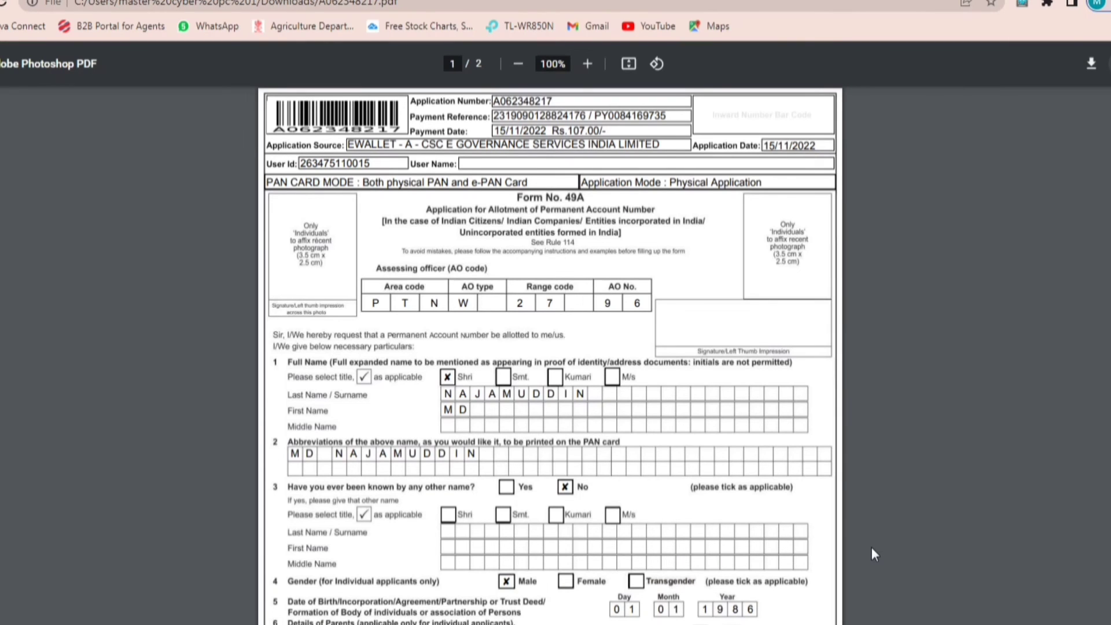
{"action": "key", "text": "ctrl+w"}
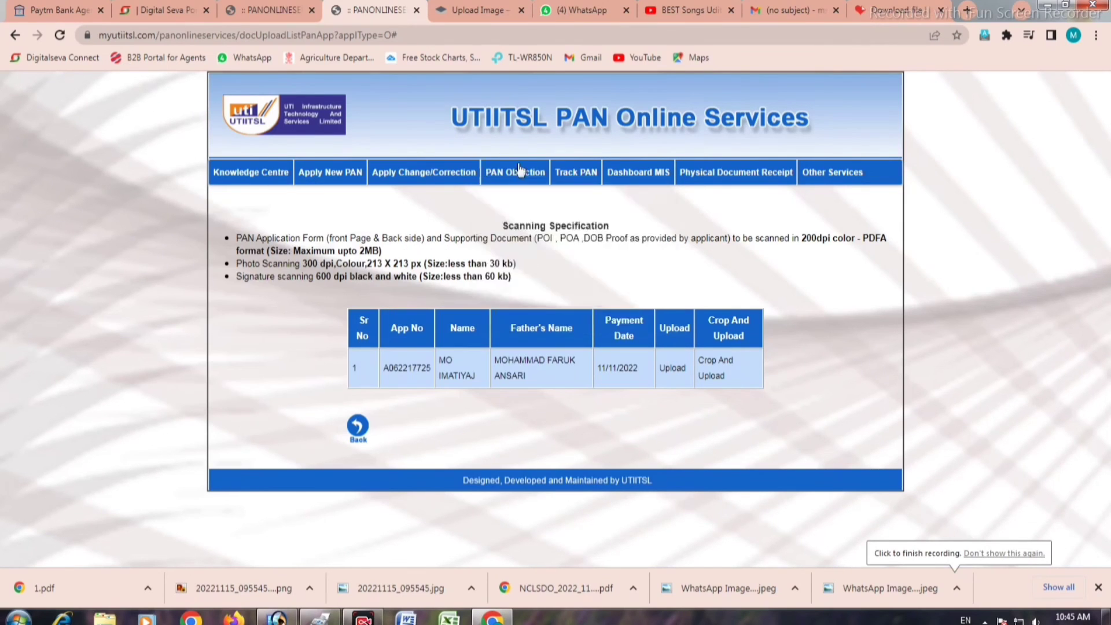
Step: Go to Upload to clear Objection Document and open the pending application's Upload form
{"action": "mouse_move", "coordinate": [515, 172]}
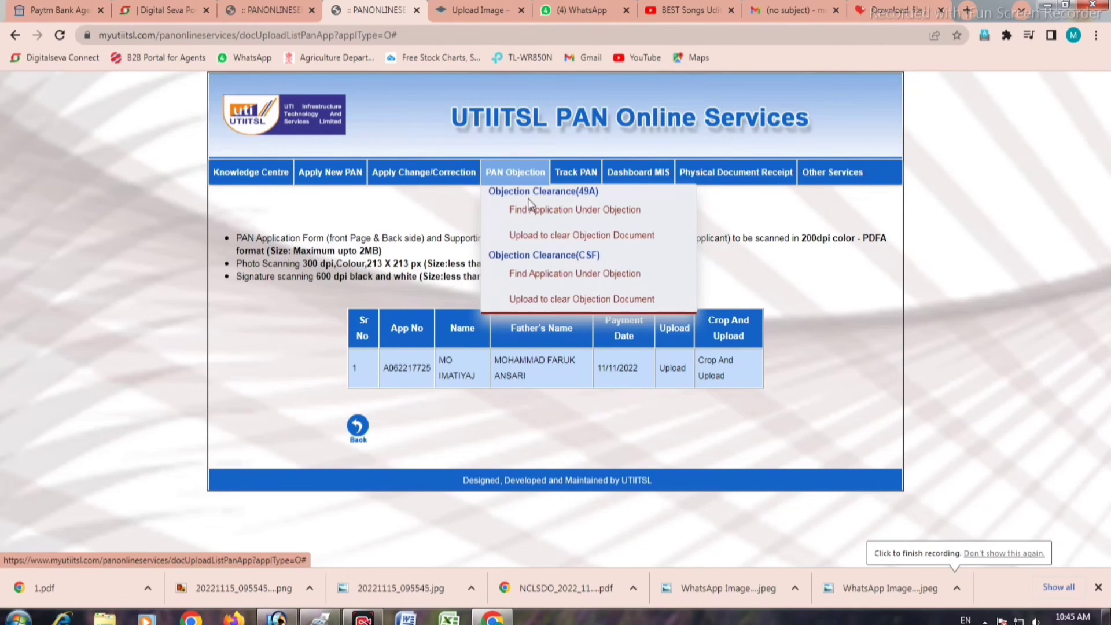
{"action": "left_click", "coordinate": [588, 236]}
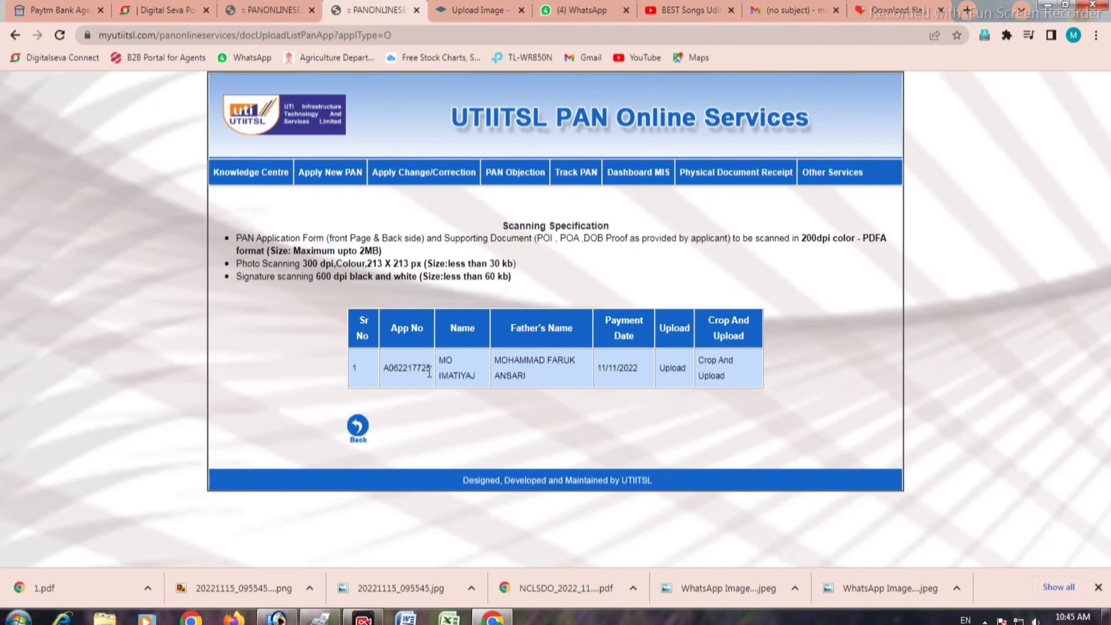
{"action": "left_click_drag", "start_coordinate": [431, 370], "coordinate": [377, 371]}
{"action": "left_click", "coordinate": [675, 370]}
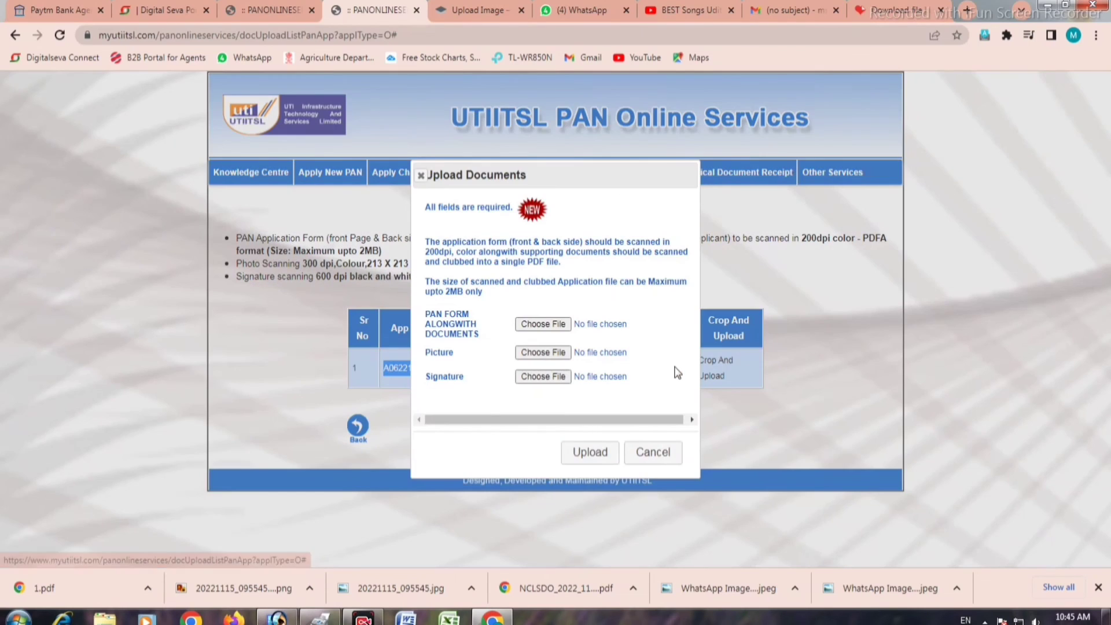
Step: Attach 1.pdf, photo.jpeg and the sign image from the Desktop, then upload them
{"action": "left_click", "coordinate": [534, 324]}
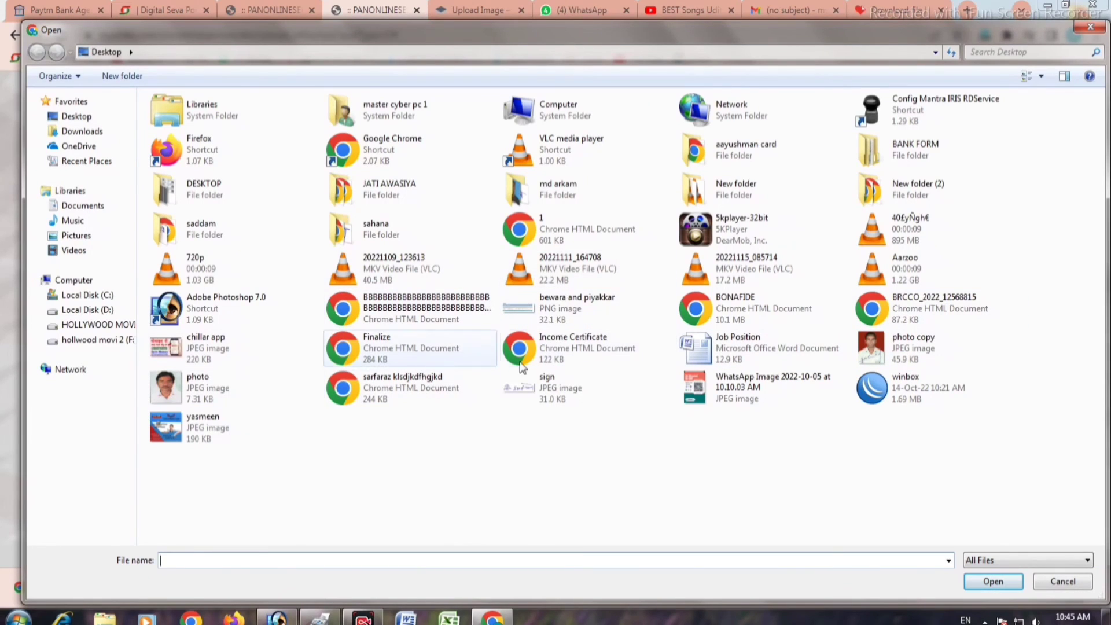
{"action": "left_click", "coordinate": [76, 116]}
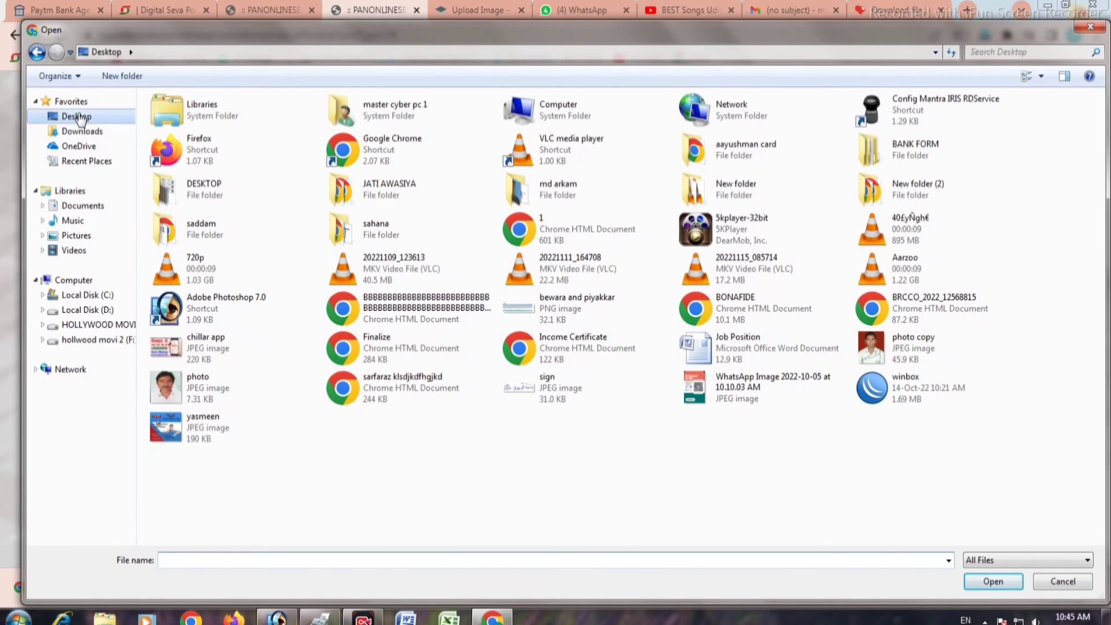
{"action": "left_click", "coordinate": [580, 237]}
{"action": "double_click", "coordinate": [580, 237]}
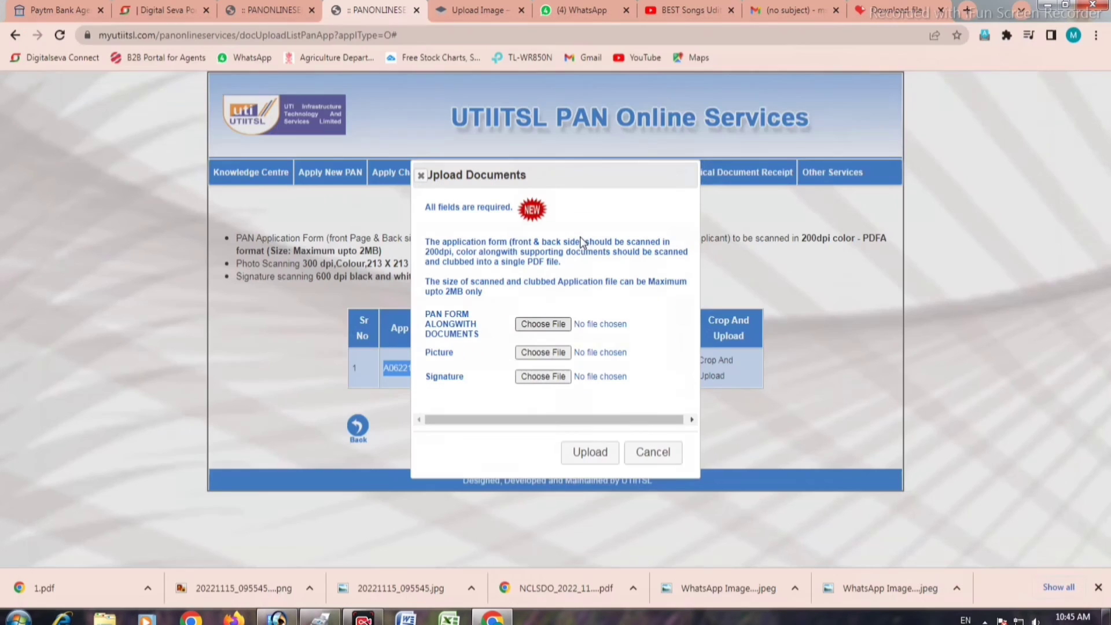
{"action": "left_click", "coordinate": [534, 352]}
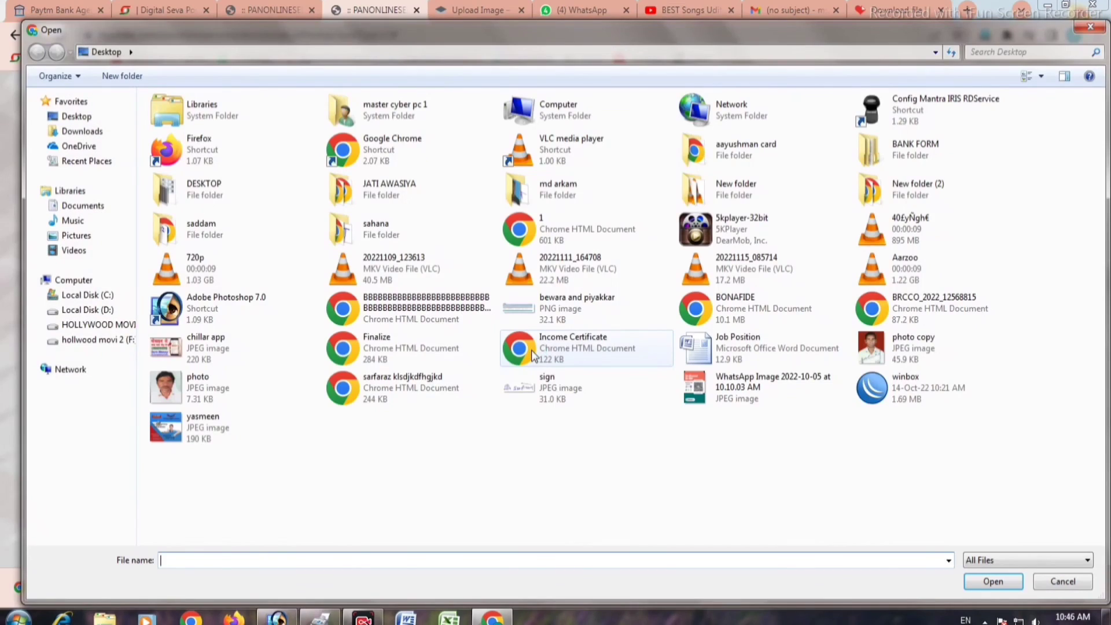
{"action": "left_click", "coordinate": [236, 391]}
{"action": "double_click", "coordinate": [237, 391]}
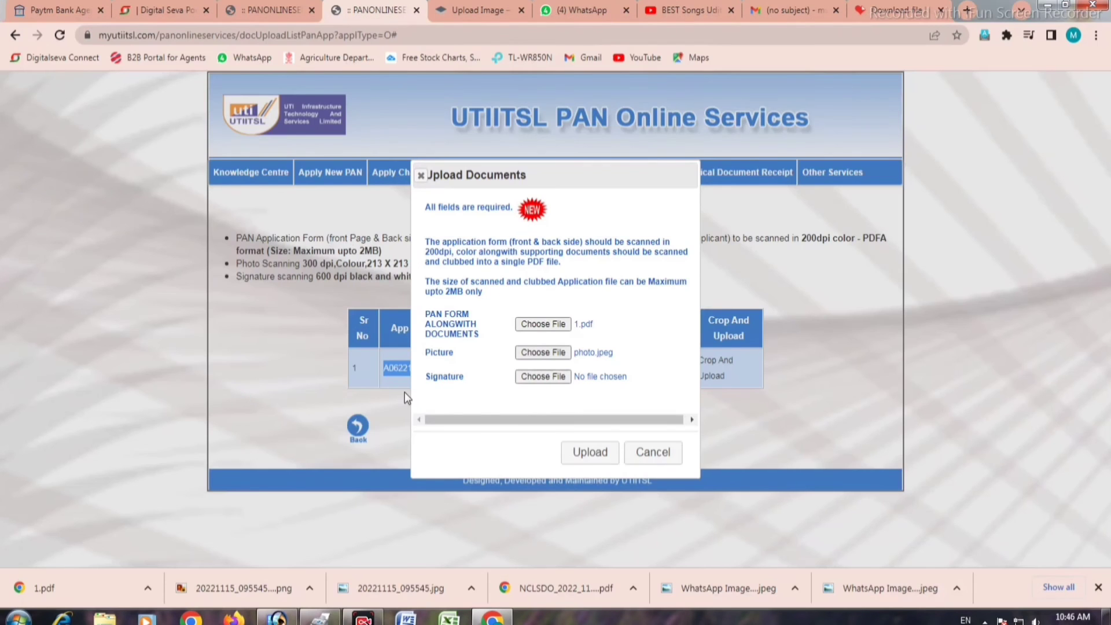
{"action": "left_click", "coordinate": [542, 379]}
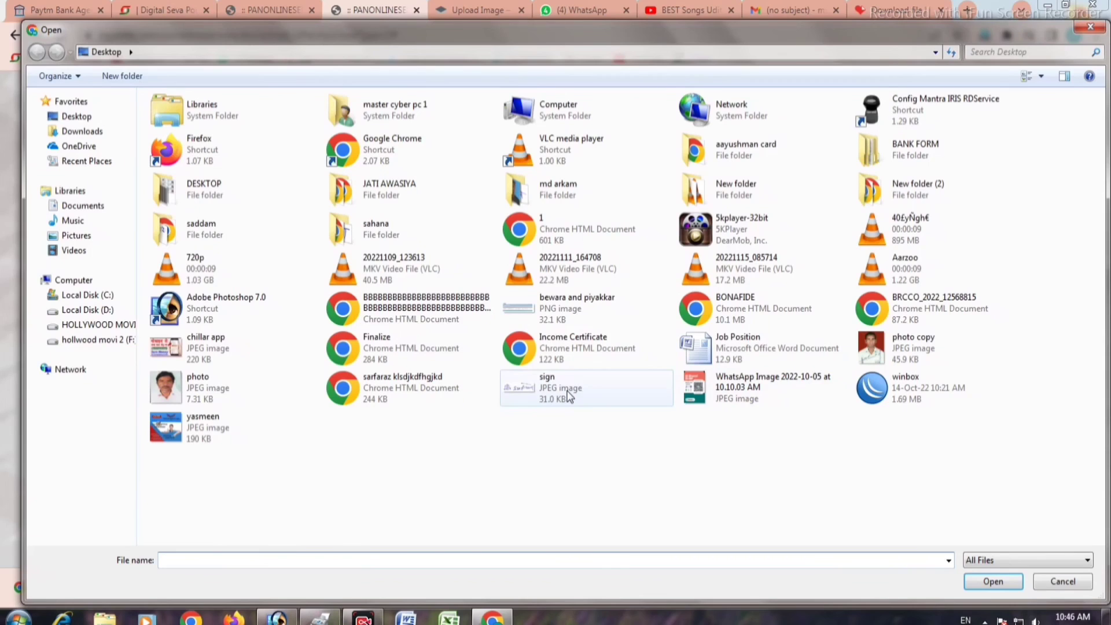
{"action": "double_click", "coordinate": [569, 396]}
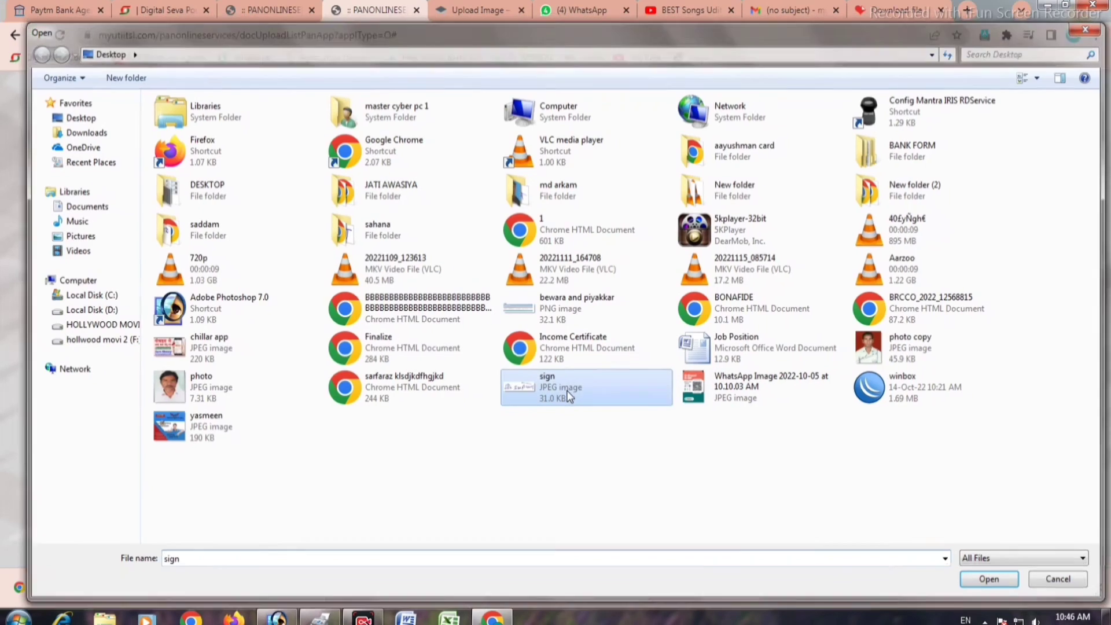
{"action": "left_click", "coordinate": [580, 452]}
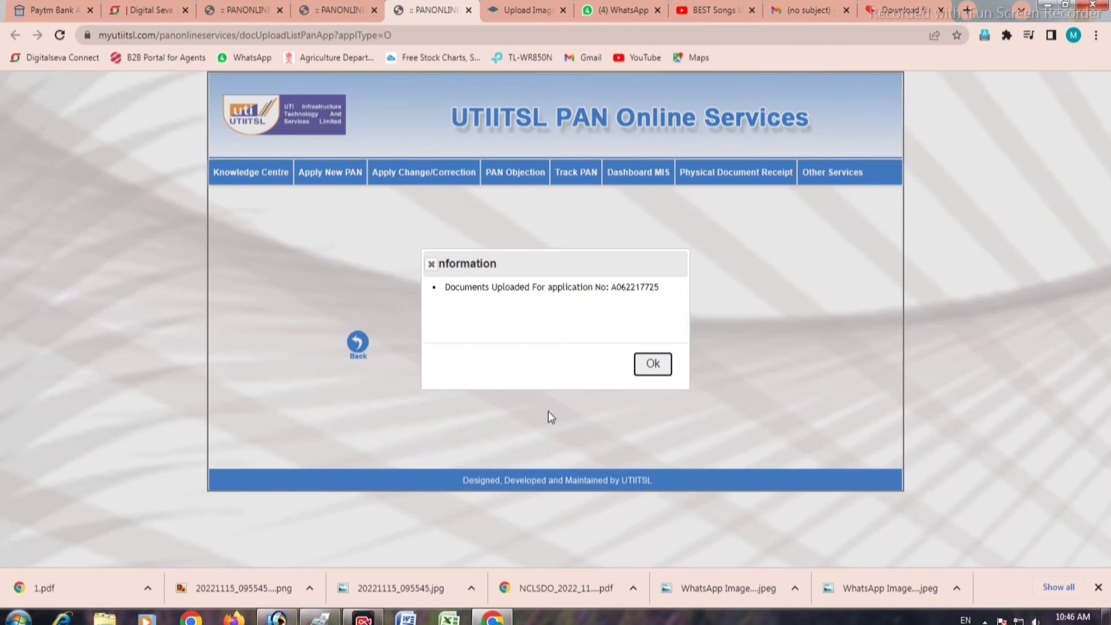
Step: Close the upload confirmation Information dialog with Ok
{"action": "left_click_drag", "start_coordinate": [669, 292], "coordinate": [446, 290]}
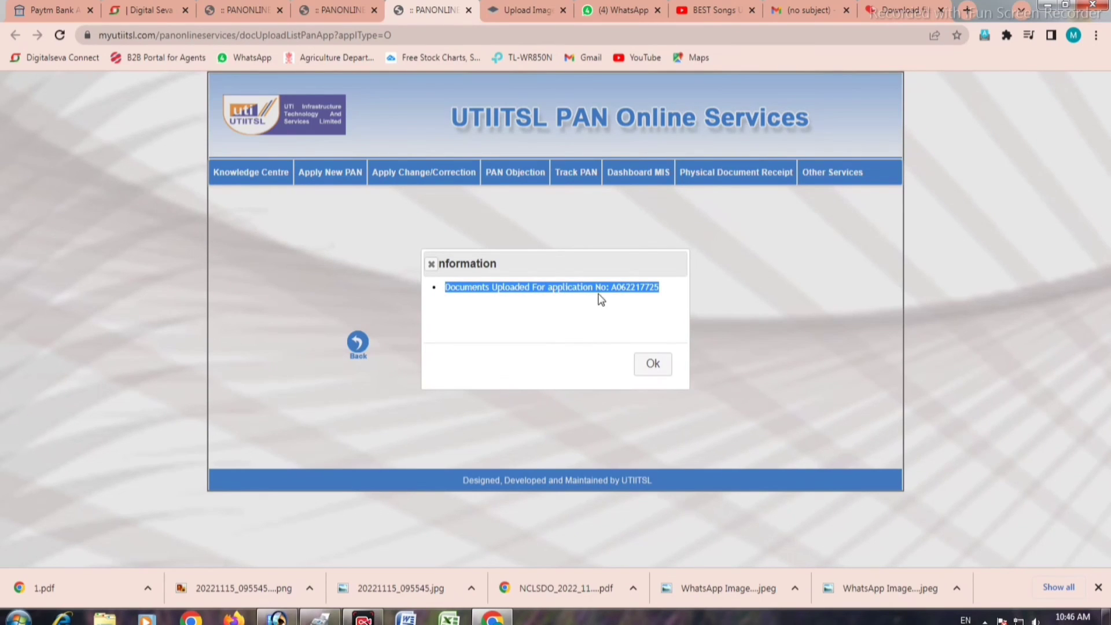
{"action": "left_click", "coordinate": [667, 292]}
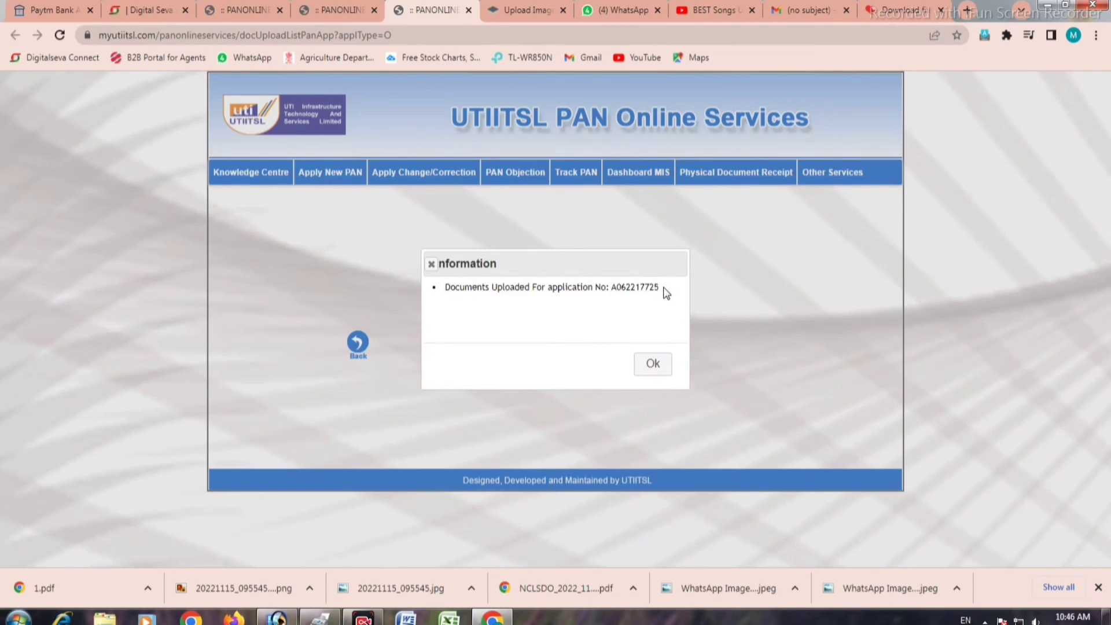
{"action": "left_click", "coordinate": [664, 367]}
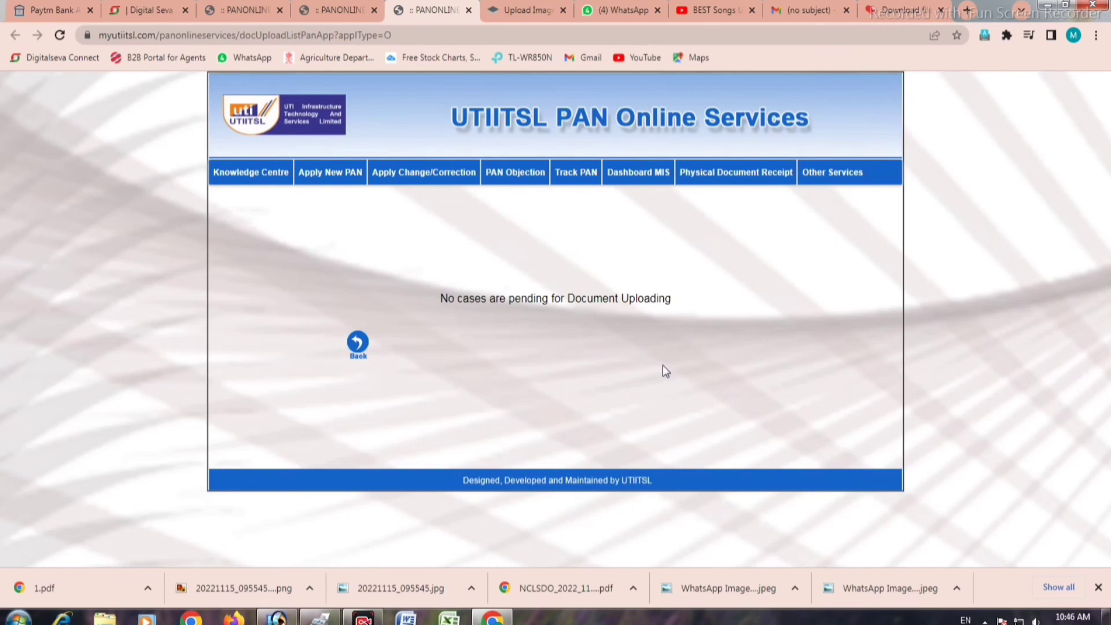